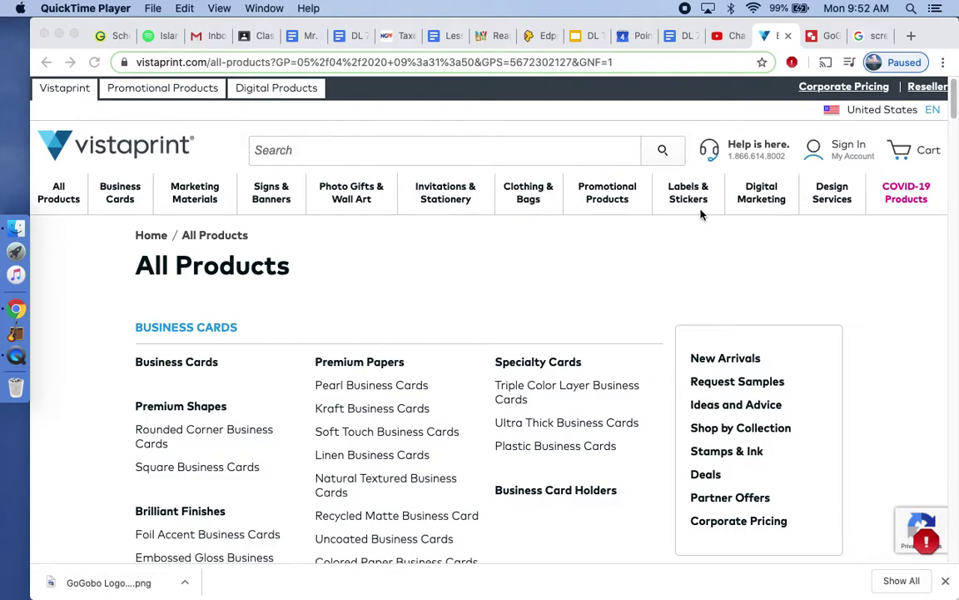
- Switch to the GoGobo logo drawing in Google Drawings and look at the available download formats
{"action": "left_click", "coordinate": [820, 36]}
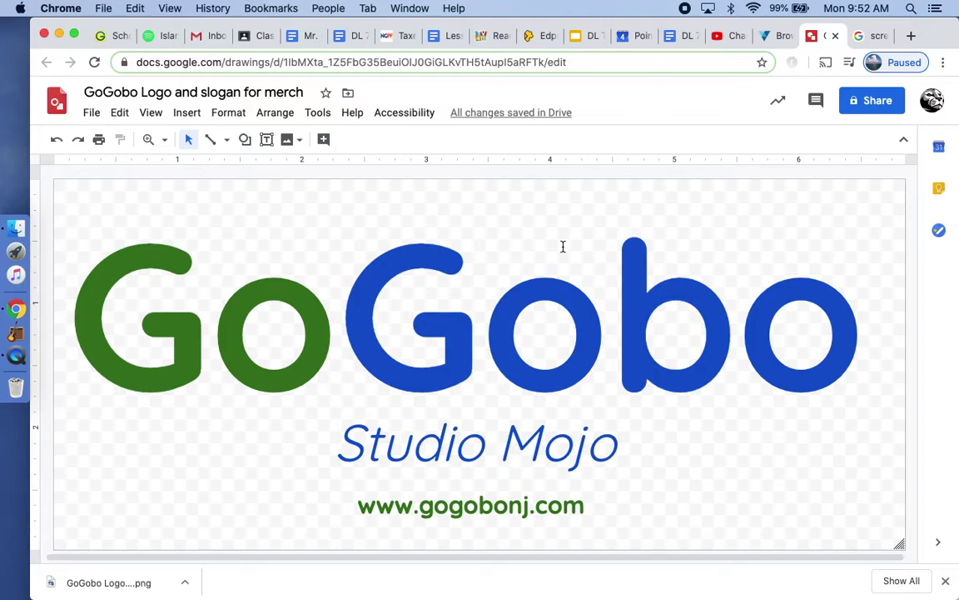
{"action": "left_click", "coordinate": [91, 114]}
{"action": "mouse_move", "coordinate": [146, 261]}
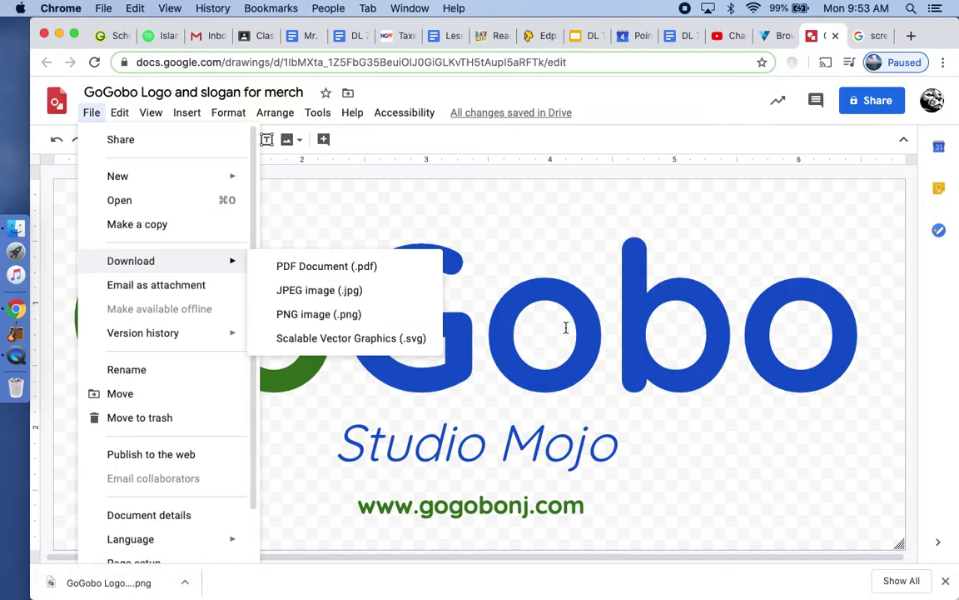
- Return to Vistaprint and open the JERZEES SpotShield Heat Transfer Short Sleeve Sport Shirt from the men's polo shirts
{"action": "left_click", "coordinate": [781, 35]}
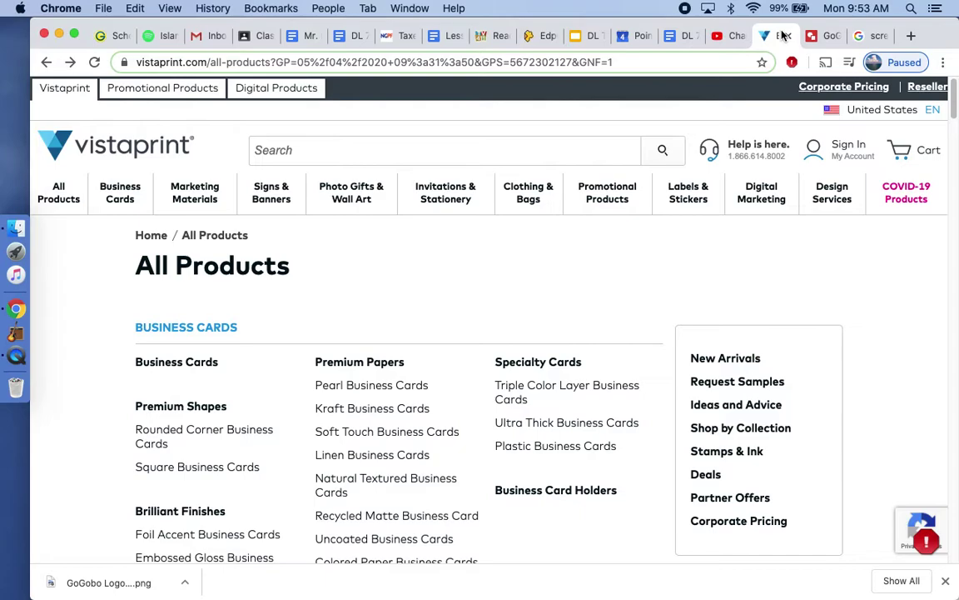
{"action": "mouse_move", "coordinate": [531, 192]}
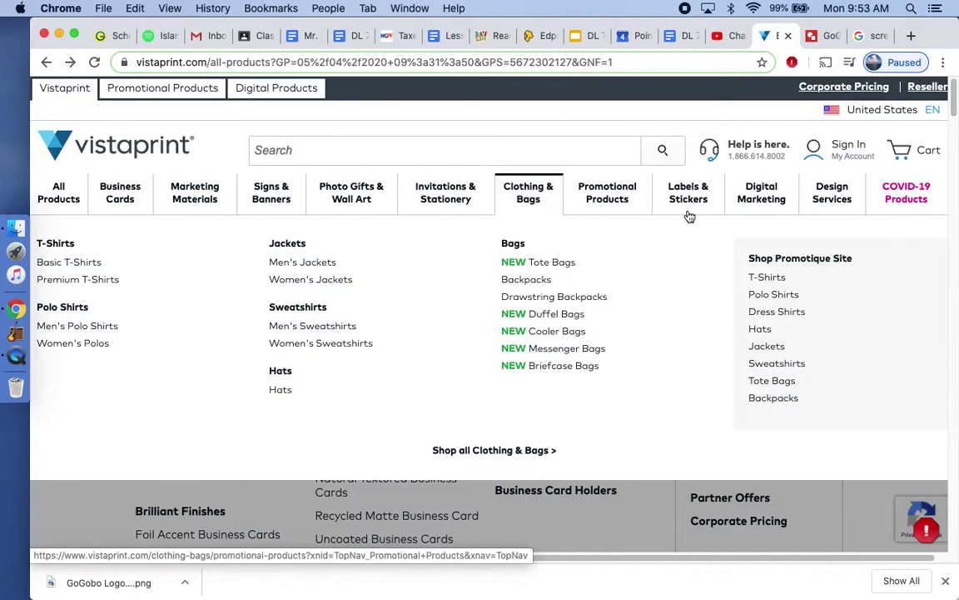
{"action": "mouse_move", "coordinate": [687, 192]}
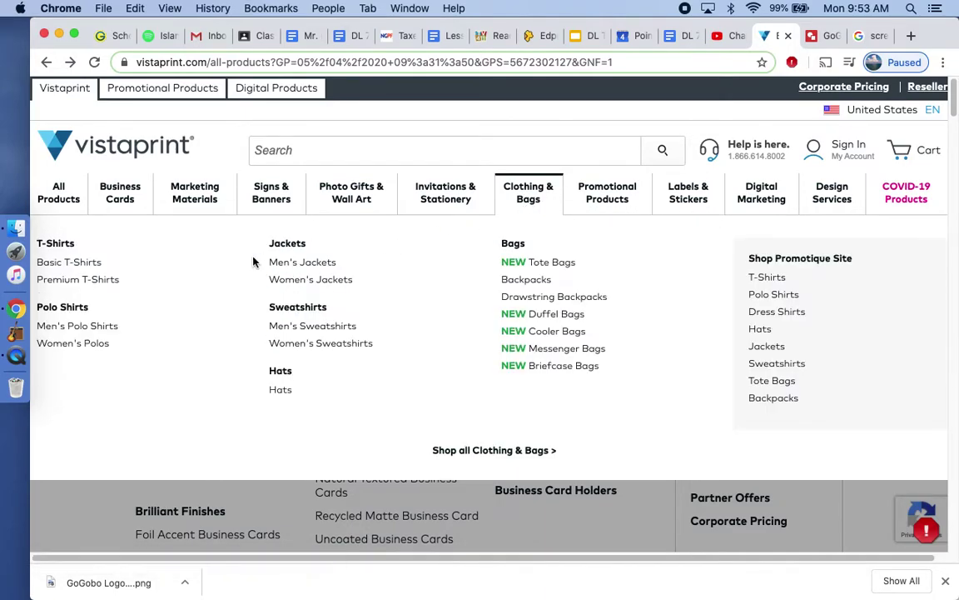
{"action": "left_click", "coordinate": [73, 329]}
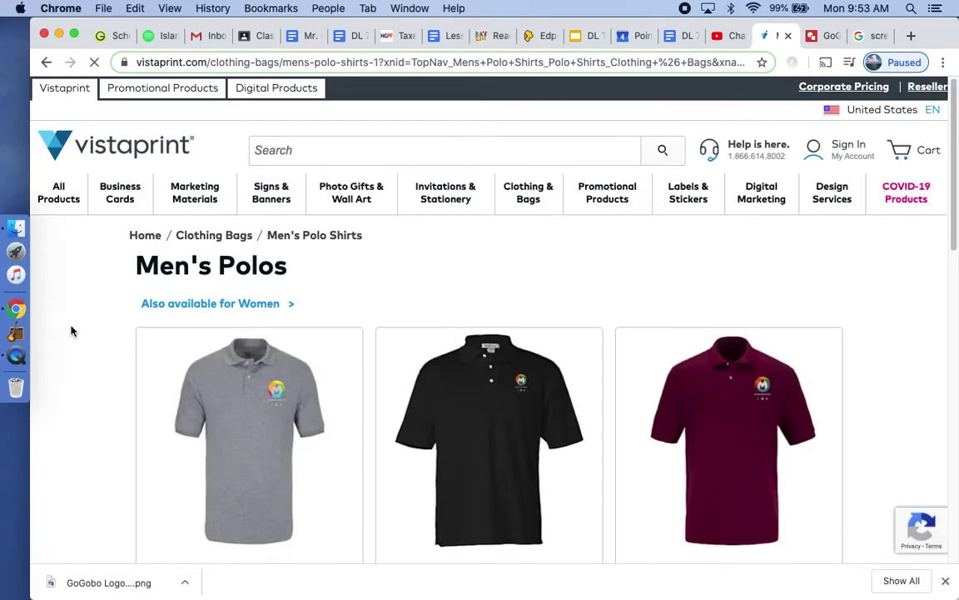
{"action": "left_click_drag", "start_coordinate": [953, 203], "coordinate": [954, 300]}
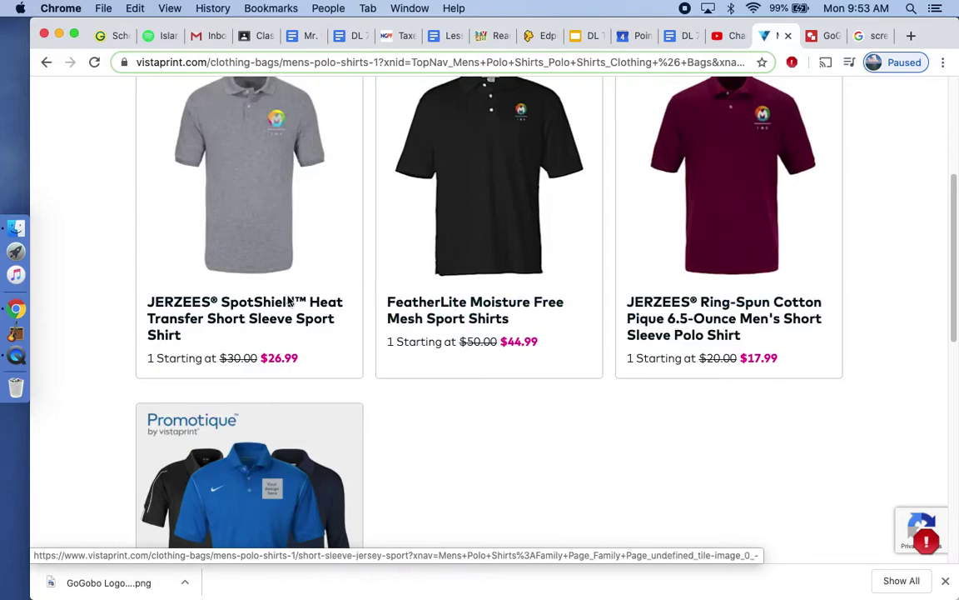
{"action": "left_click", "coordinate": [285, 317]}
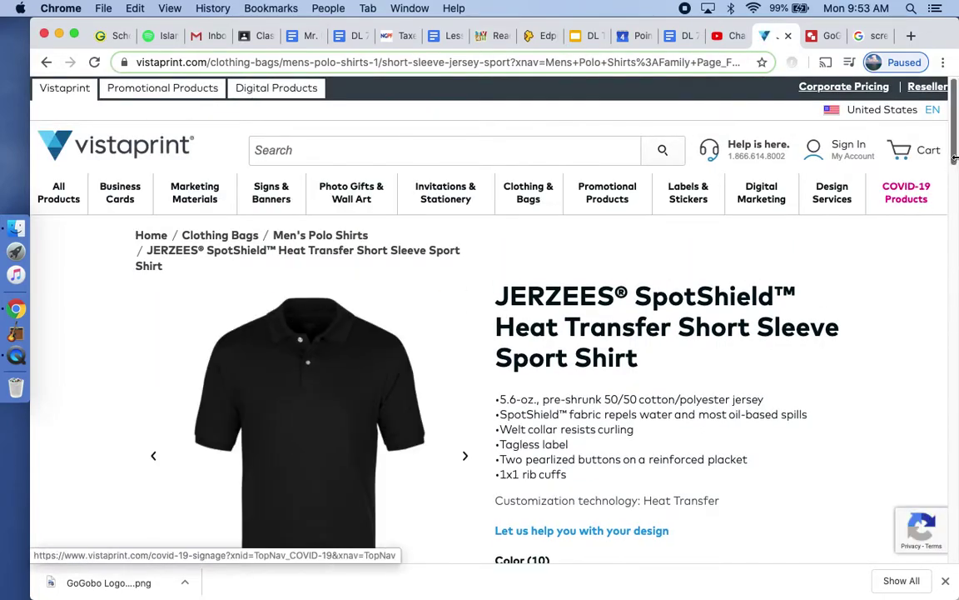
- Choose the color White and size XL for the sport shirt
{"action": "left_click_drag", "start_coordinate": [955, 154], "coordinate": [952, 176]}
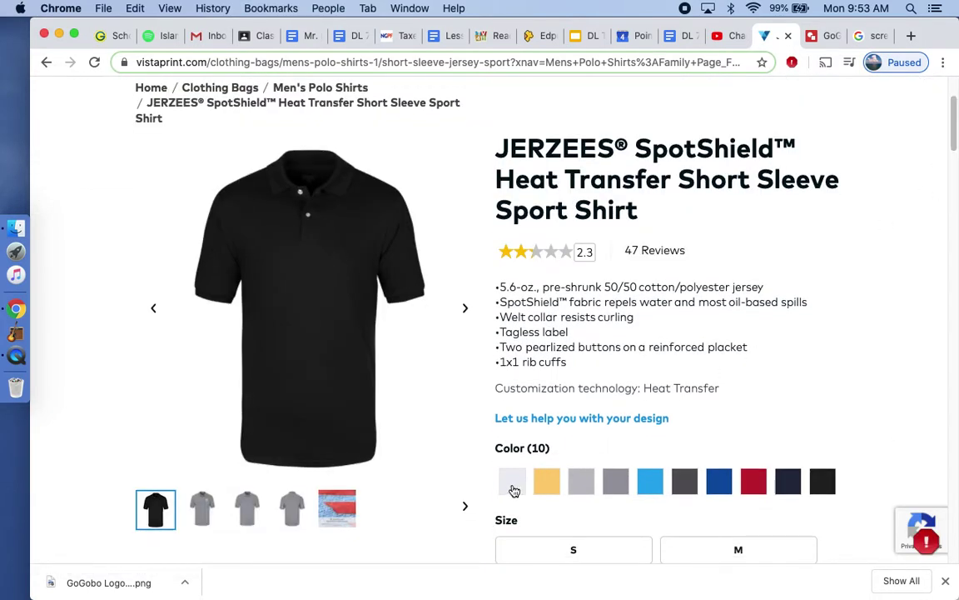
{"action": "left_click", "coordinate": [512, 483]}
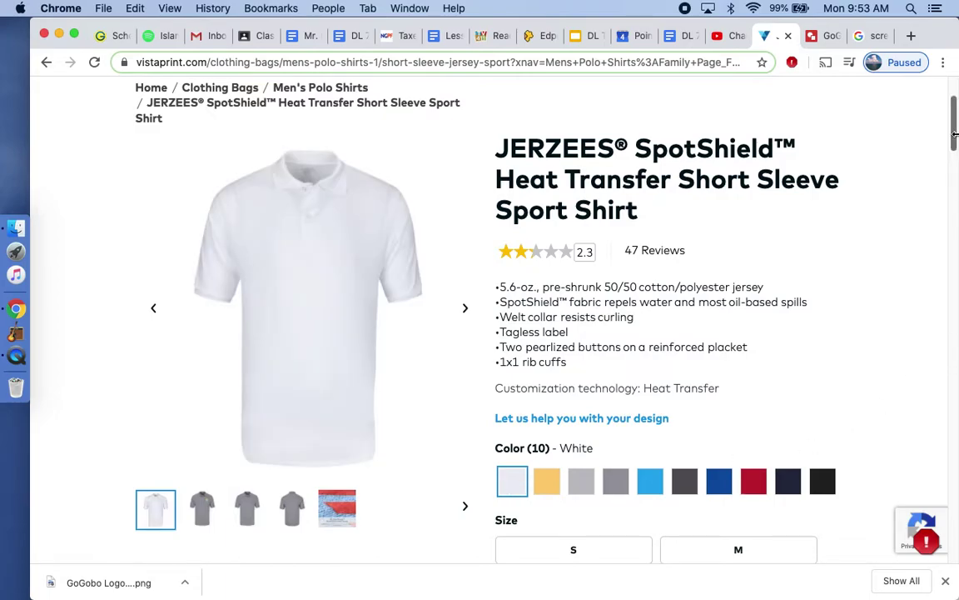
{"action": "scroll", "coordinate": [950, 149], "scroll_direction": "down", "scroll_amount": 5}
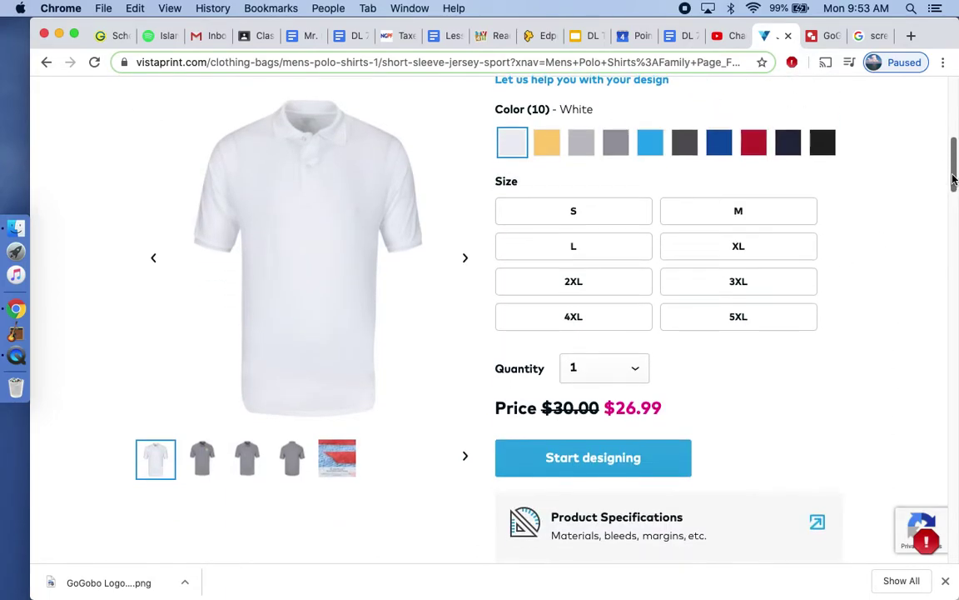
{"action": "left_click", "coordinate": [739, 247]}
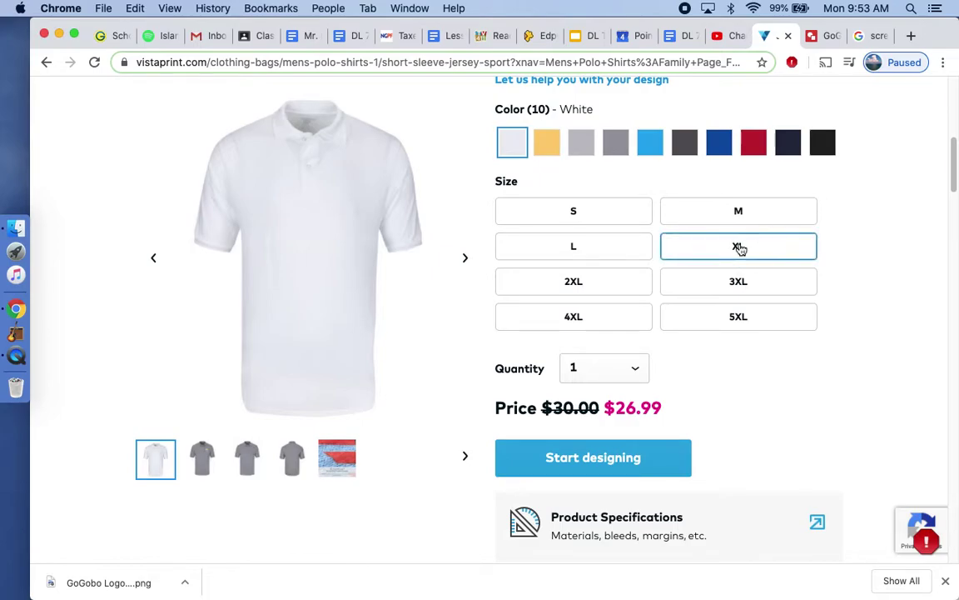
- Set the shirt quantity to 10 to compare the price, and return it to 1
{"action": "left_click", "coordinate": [634, 367]}
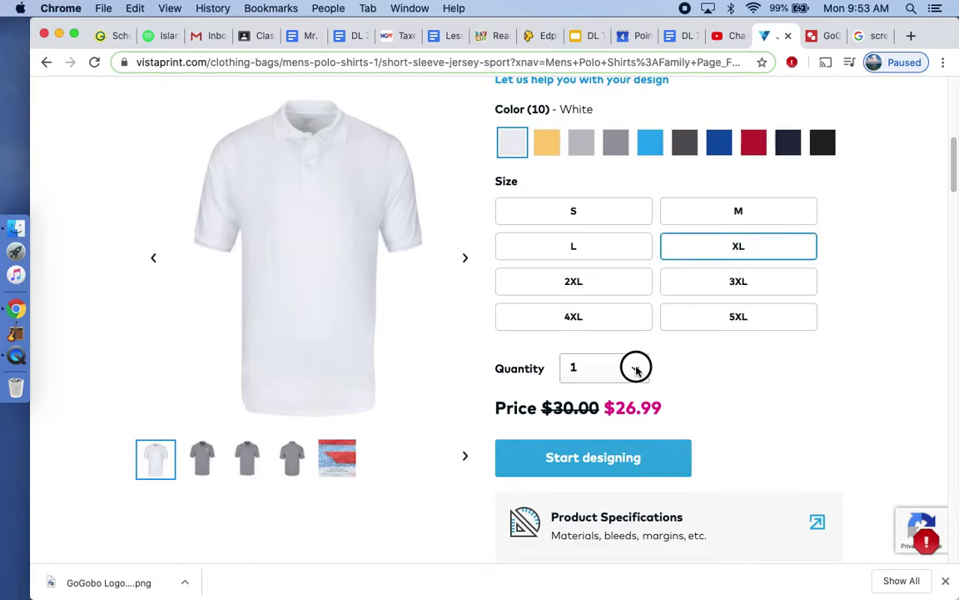
{"action": "left_click", "coordinate": [606, 516]}
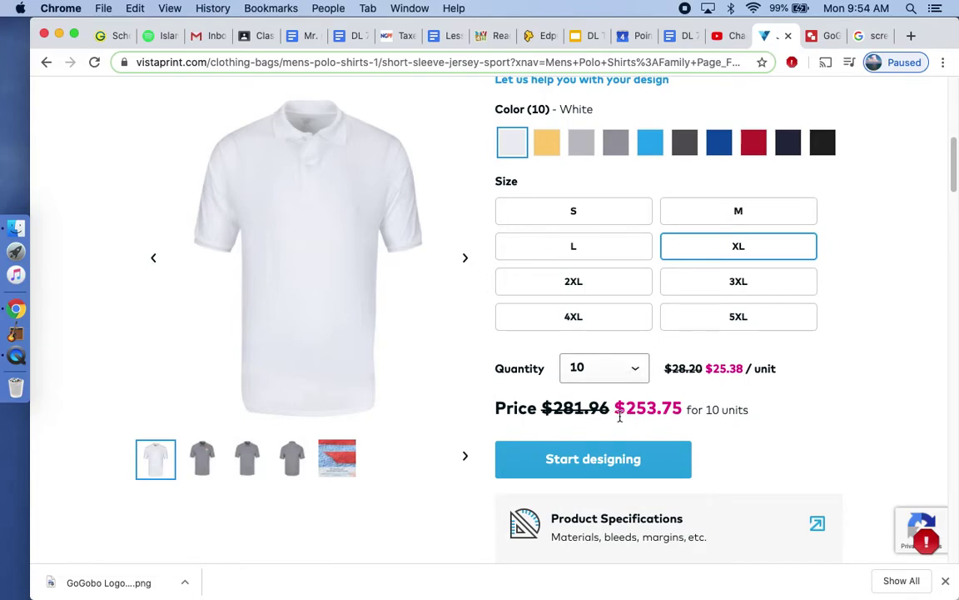
{"action": "left_click", "coordinate": [633, 369]}
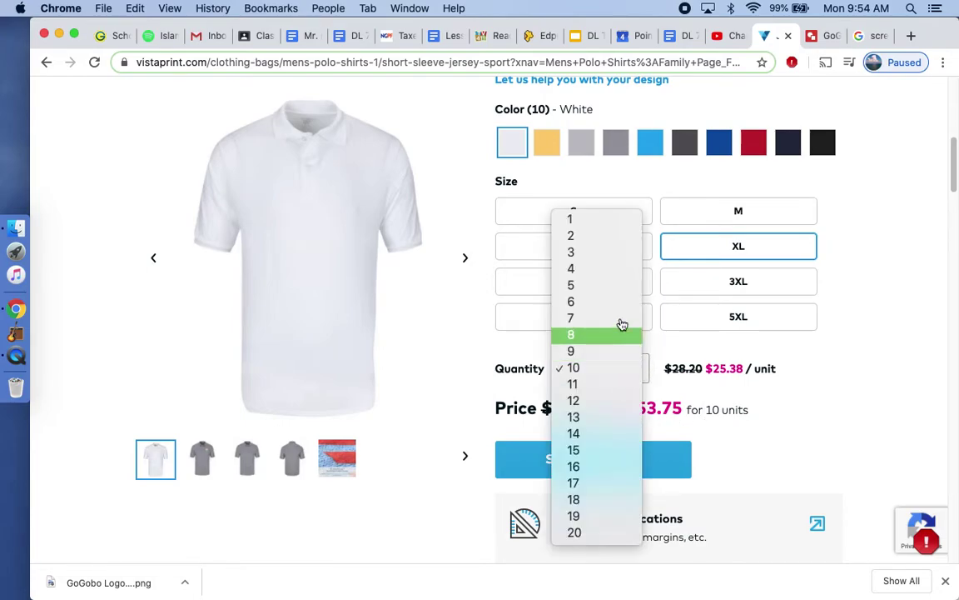
{"action": "left_click", "coordinate": [607, 222]}
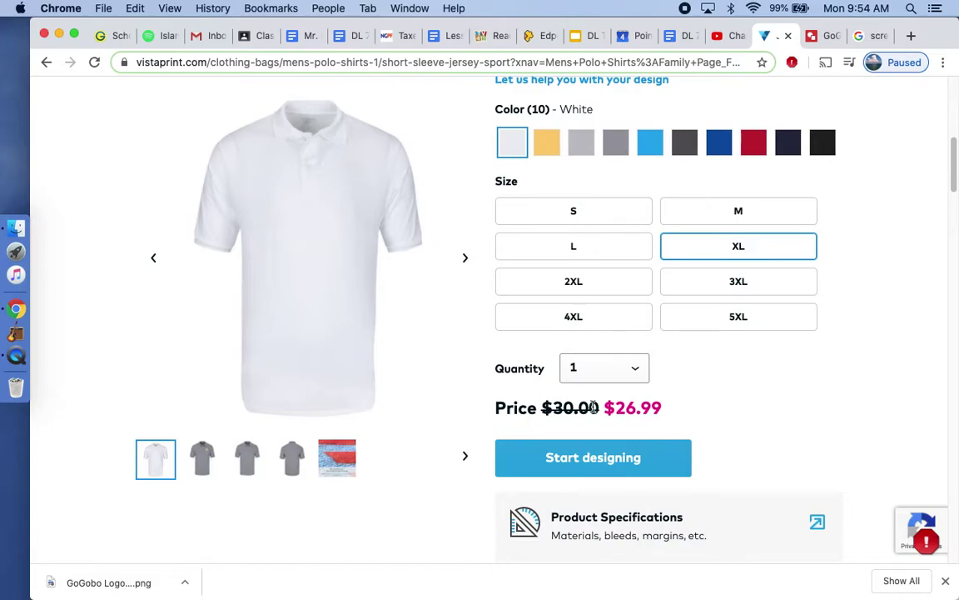
- Start designing the shirt and look through the text, image and shape options of the design studio
{"action": "left_click", "coordinate": [598, 462]}
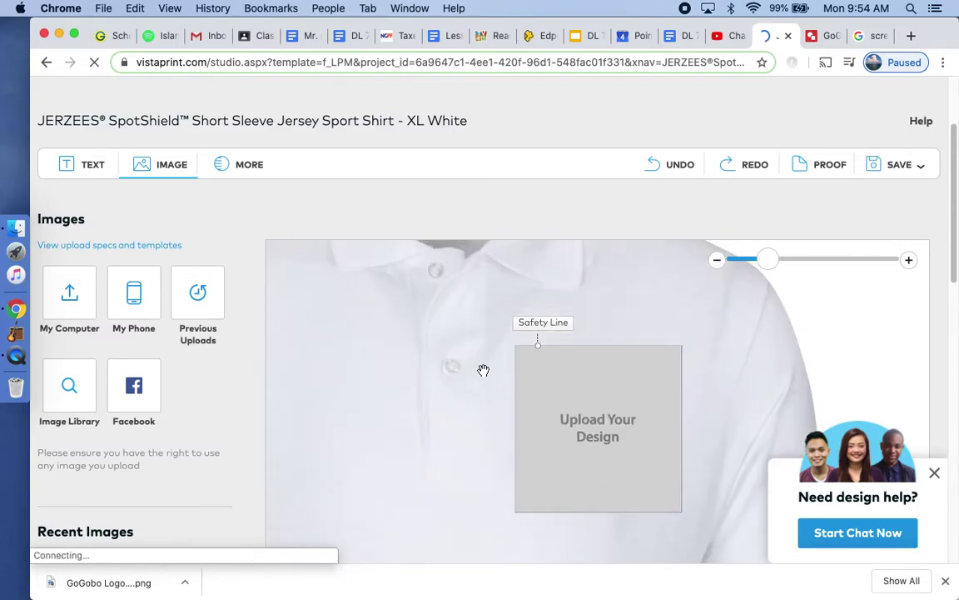
{"action": "left_click", "coordinate": [88, 165]}
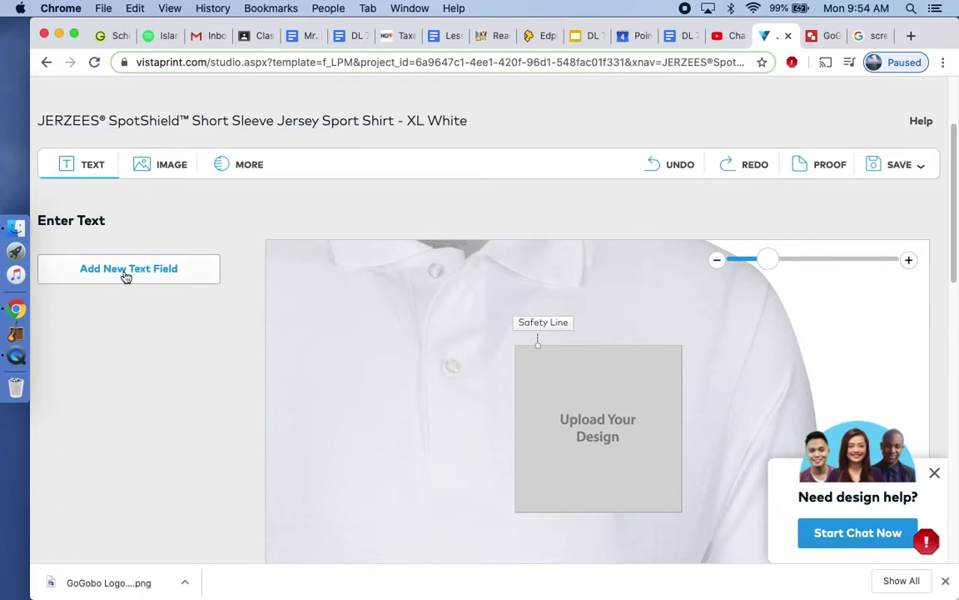
{"action": "left_click", "coordinate": [152, 166]}
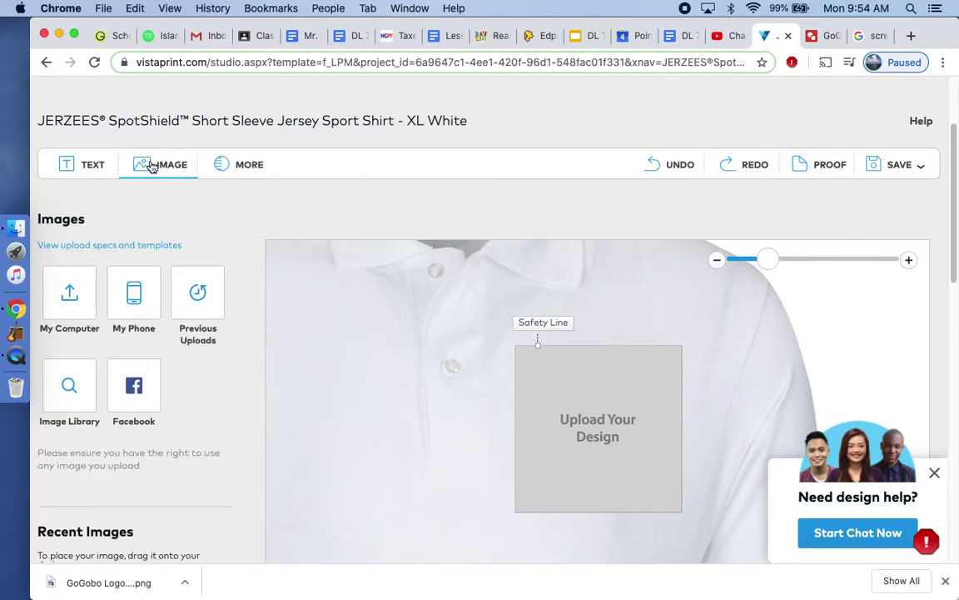
{"action": "scroll", "coordinate": [954, 170], "scroll_direction": "down", "scroll_amount": 2}
{"action": "left_click_drag", "start_coordinate": [954, 170], "coordinate": [953, 146]}
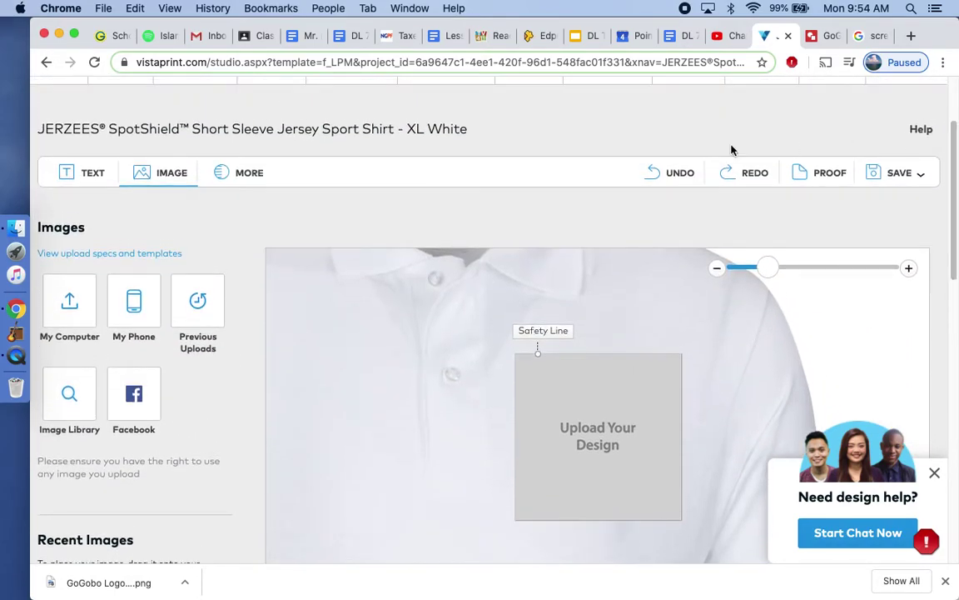
{"action": "left_click", "coordinate": [67, 172]}
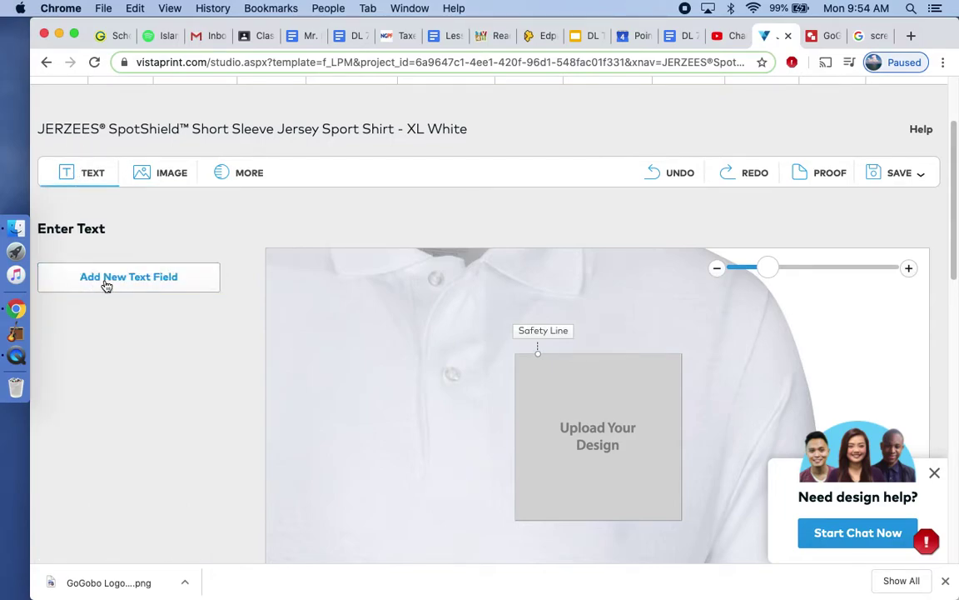
{"action": "left_click", "coordinate": [234, 178]}
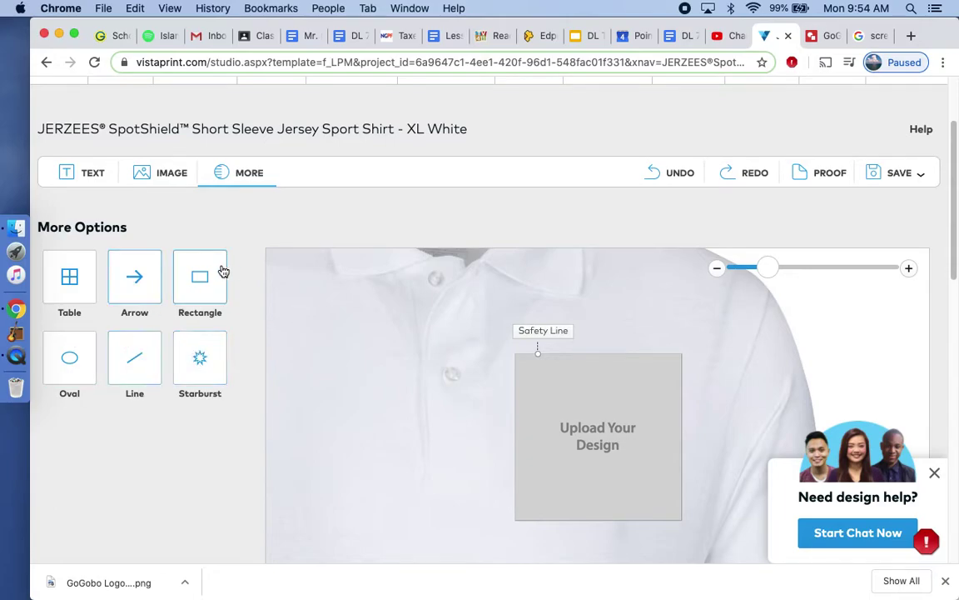
- Upload the image "GoGobo Logo and slogan for merch.png" from the computer's Downloads folder
{"action": "left_click", "coordinate": [174, 172]}
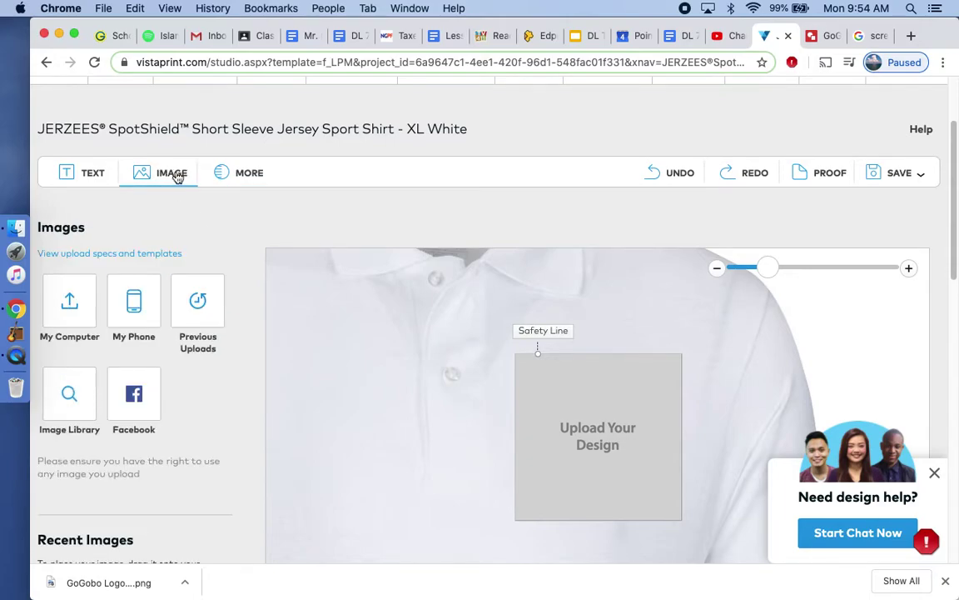
{"action": "left_click", "coordinate": [69, 307]}
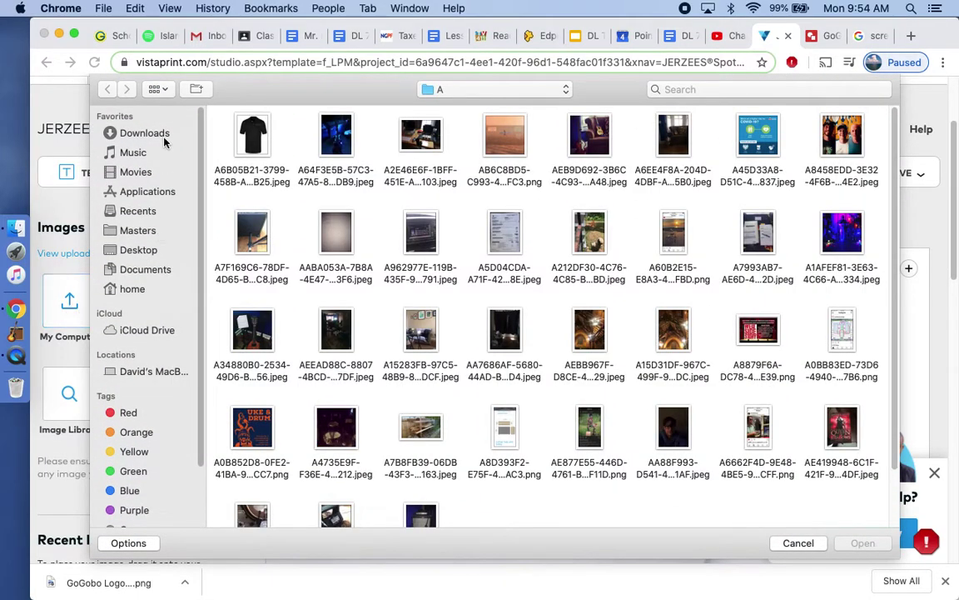
{"action": "left_click", "coordinate": [148, 135]}
{"action": "left_click", "coordinate": [263, 137]}
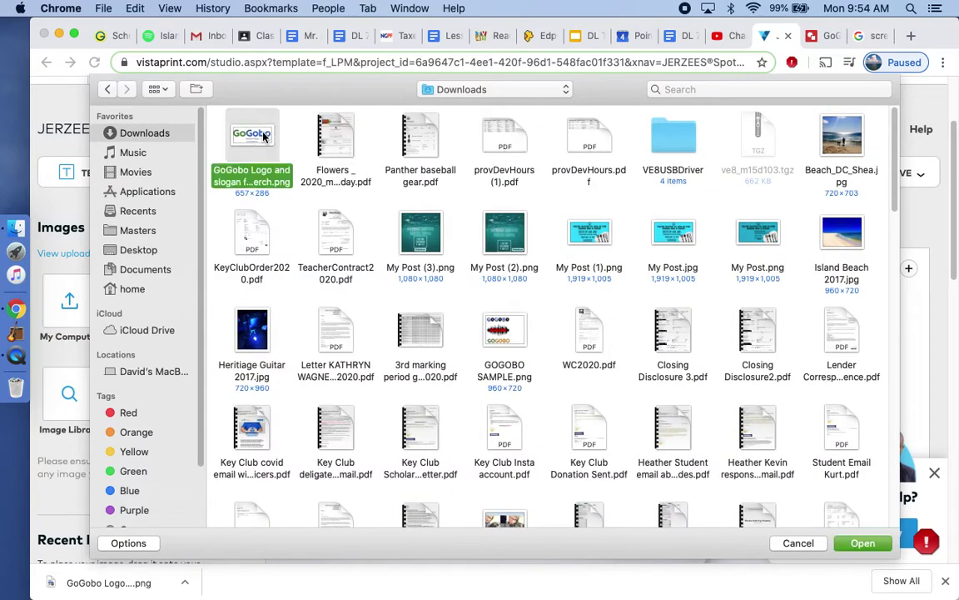
{"action": "left_click", "coordinate": [868, 543]}
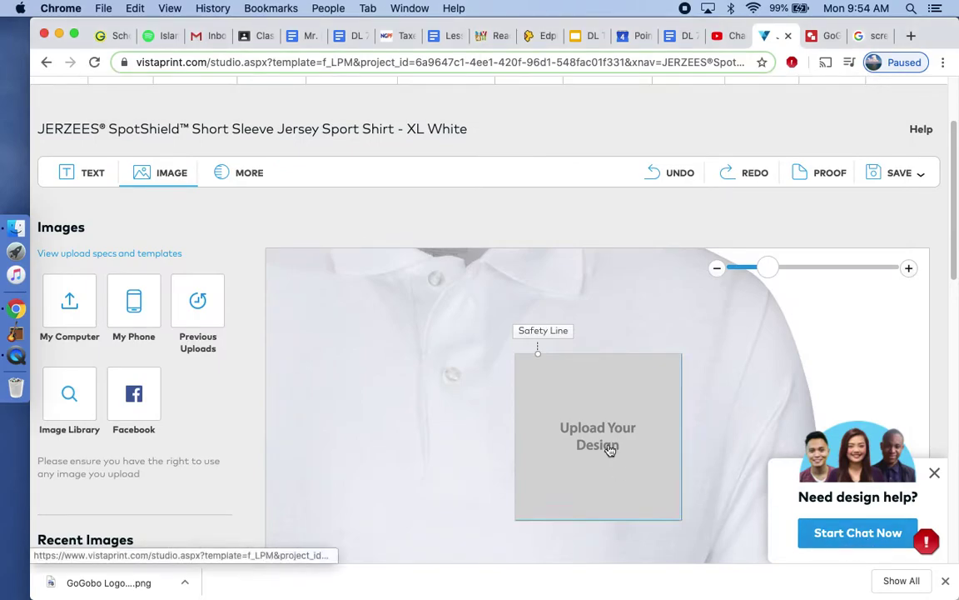
- Place the uploaded GoGobo logo from the recent images onto the shirt's design area
{"action": "left_click", "coordinate": [574, 400]}
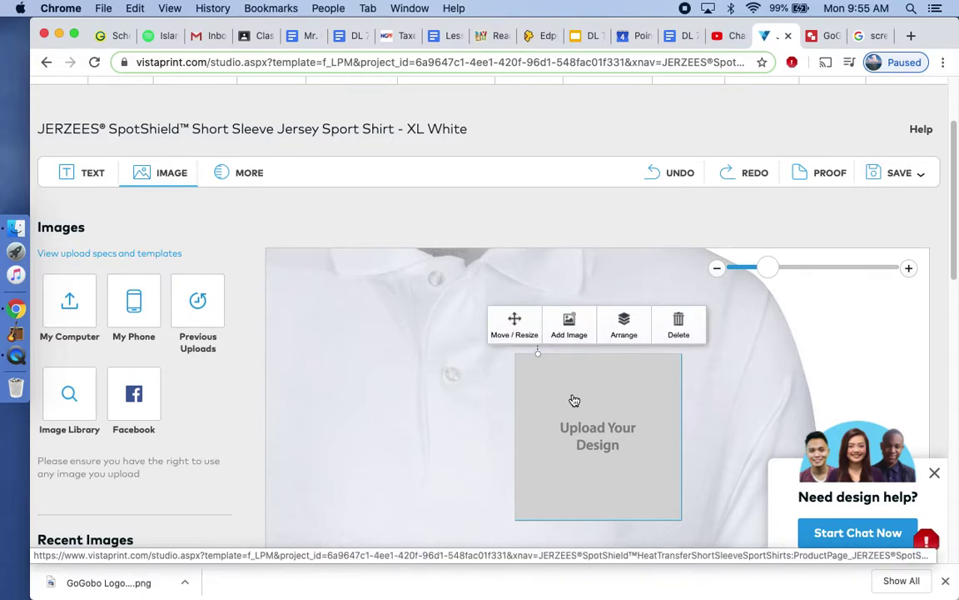
{"action": "left_click_drag", "start_coordinate": [955, 275], "coordinate": [949, 344]}
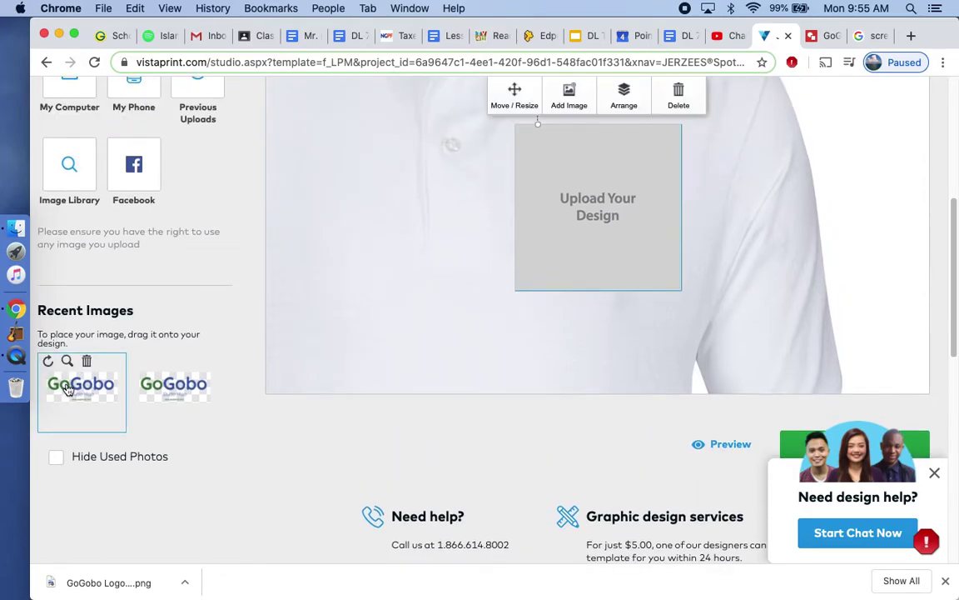
{"action": "left_click_drag", "start_coordinate": [73, 393], "coordinate": [603, 154]}
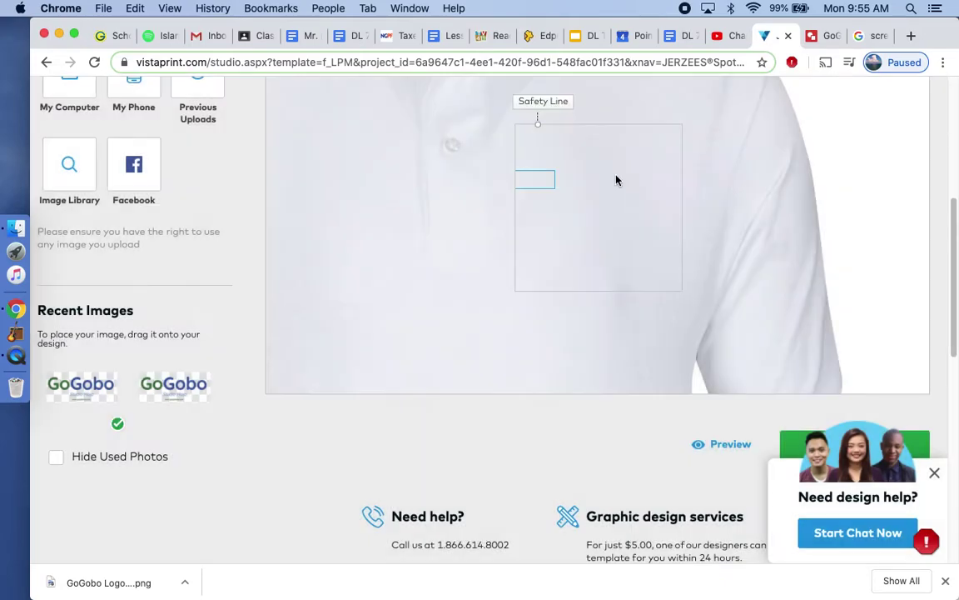
- Enlarge the GoGobo logo to the full width of the safety area and move it to the area's upper edge
{"action": "left_click", "coordinate": [543, 181]}
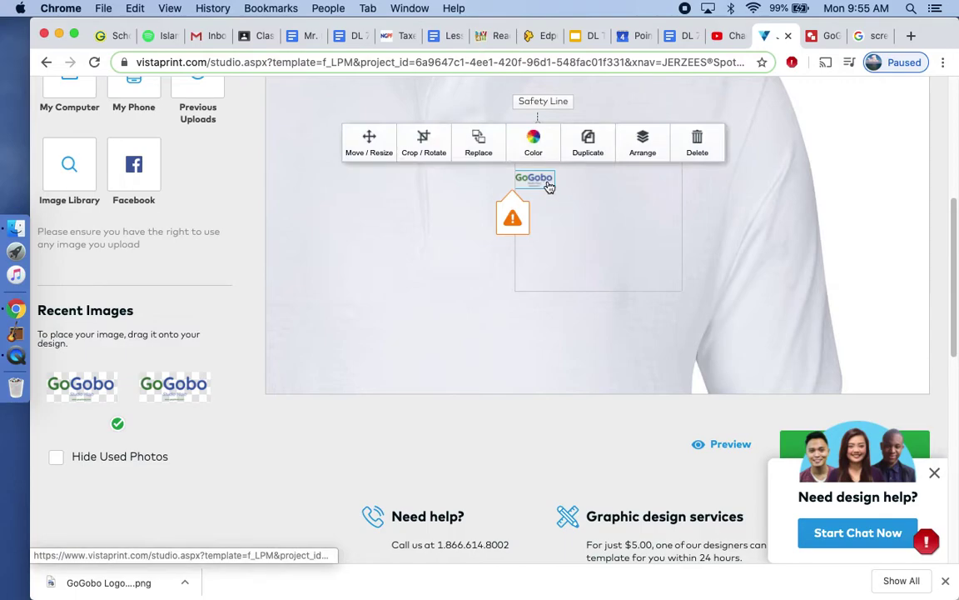
{"action": "left_click", "coordinate": [371, 140]}
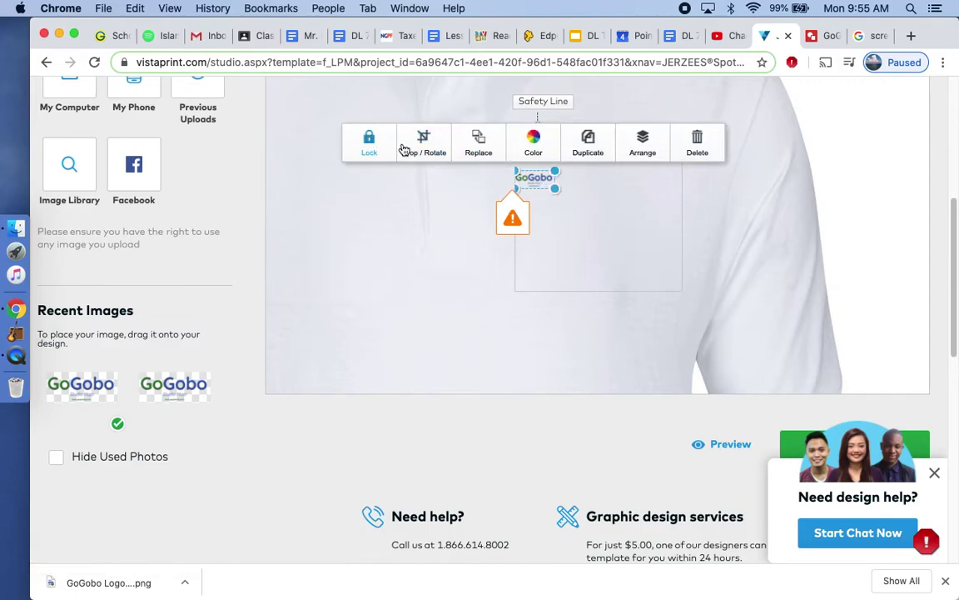
{"action": "left_click_drag", "start_coordinate": [556, 189], "coordinate": [684, 216]}
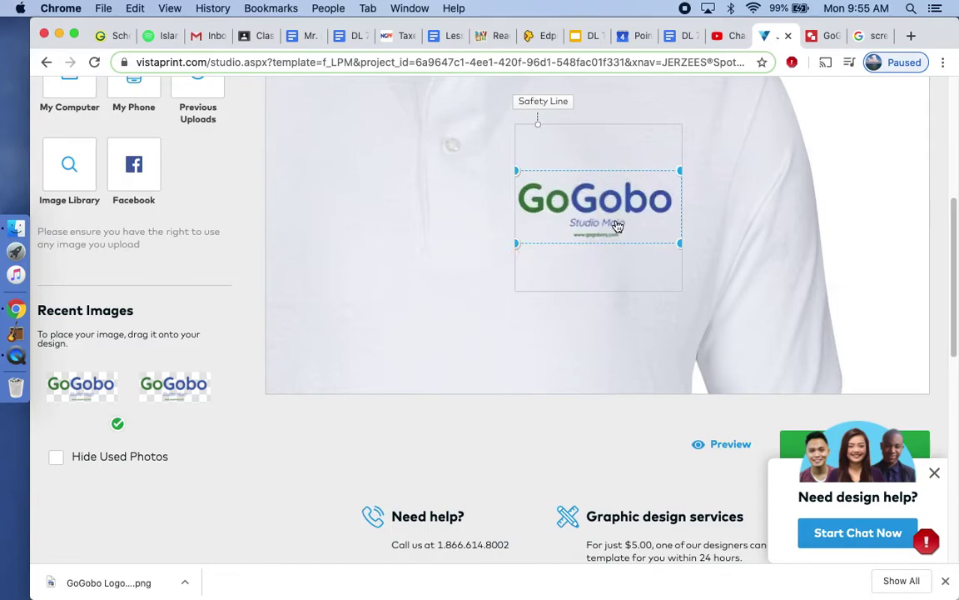
{"action": "left_click_drag", "start_coordinate": [599, 212], "coordinate": [606, 171]}
{"action": "left_click", "coordinate": [589, 249]}
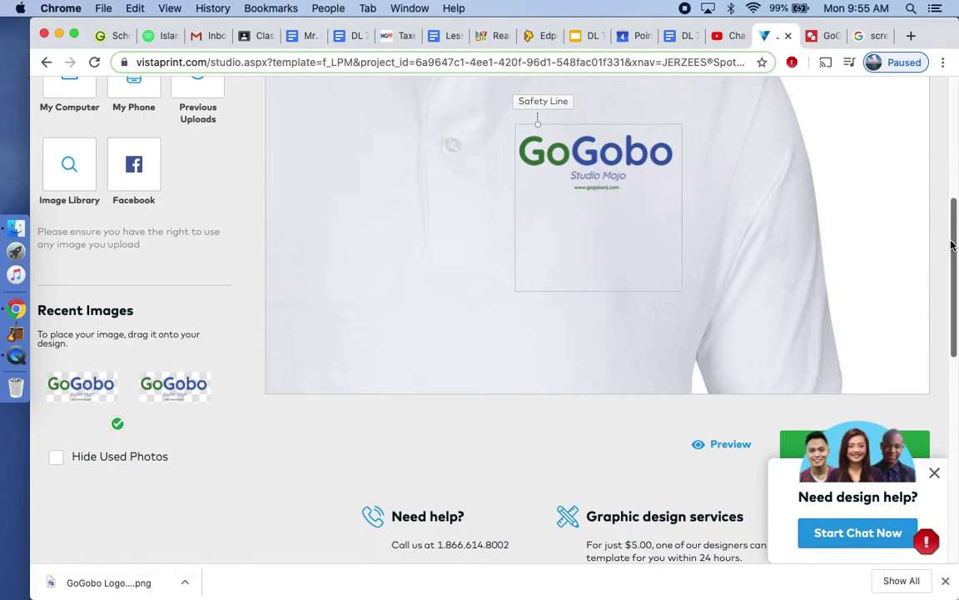
{"action": "scroll", "coordinate": [950, 217], "scroll_direction": "up", "scroll_amount": 3}
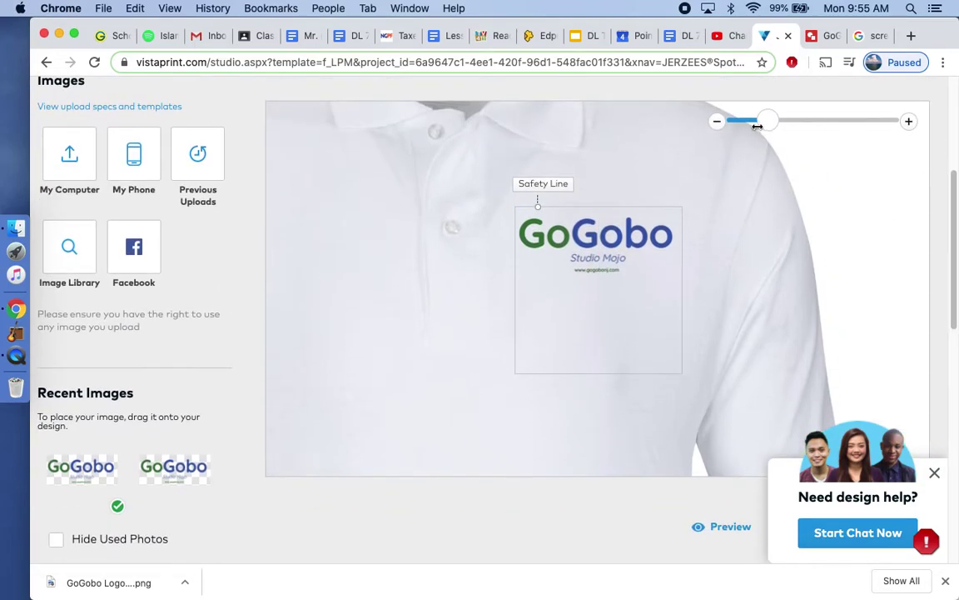
{"action": "mouse_move", "coordinate": [757, 125]}
{"action": "left_mouse_down"}
{"action": "mouse_move", "coordinate": [739, 121]}
{"action": "mouse_move", "coordinate": [771, 120]}
{"action": "mouse_move", "coordinate": [733, 123]}
{"action": "mouse_move", "coordinate": [753, 122]}
{"action": "left_mouse_up"}
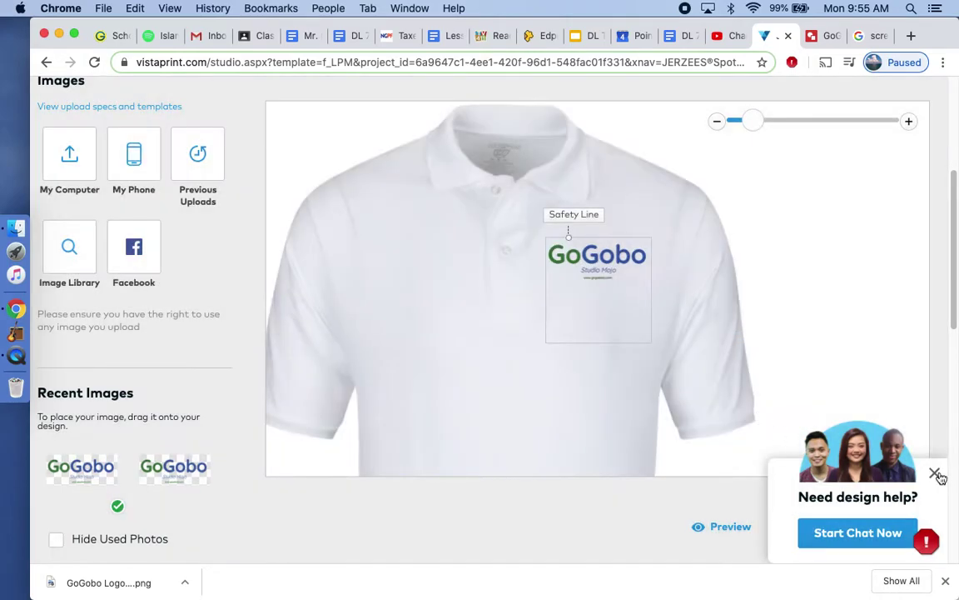
- Dismiss the design help chat offer and preview the entire front of the white shirt with the logo
{"action": "left_click", "coordinate": [936, 473]}
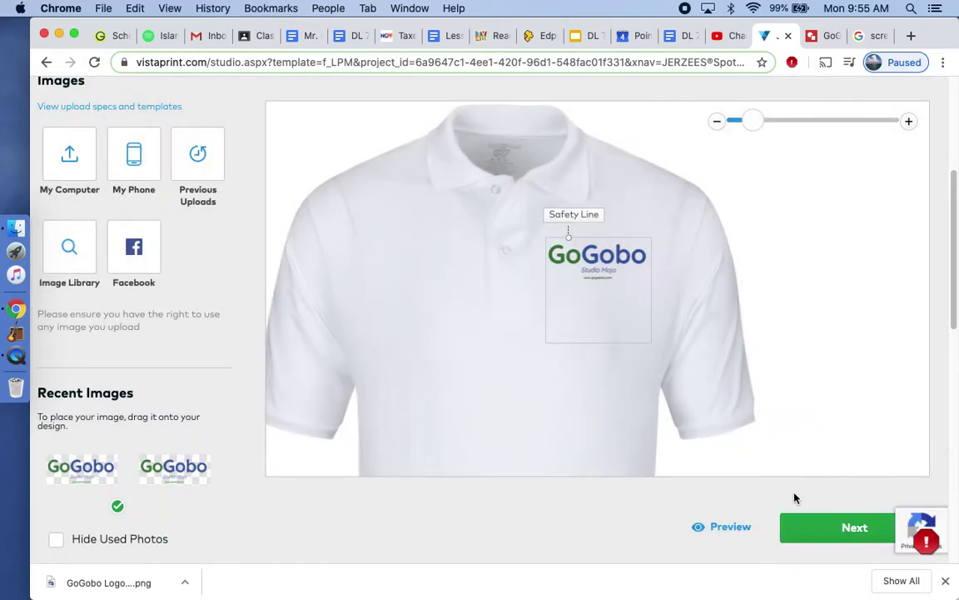
{"action": "left_click", "coordinate": [731, 528]}
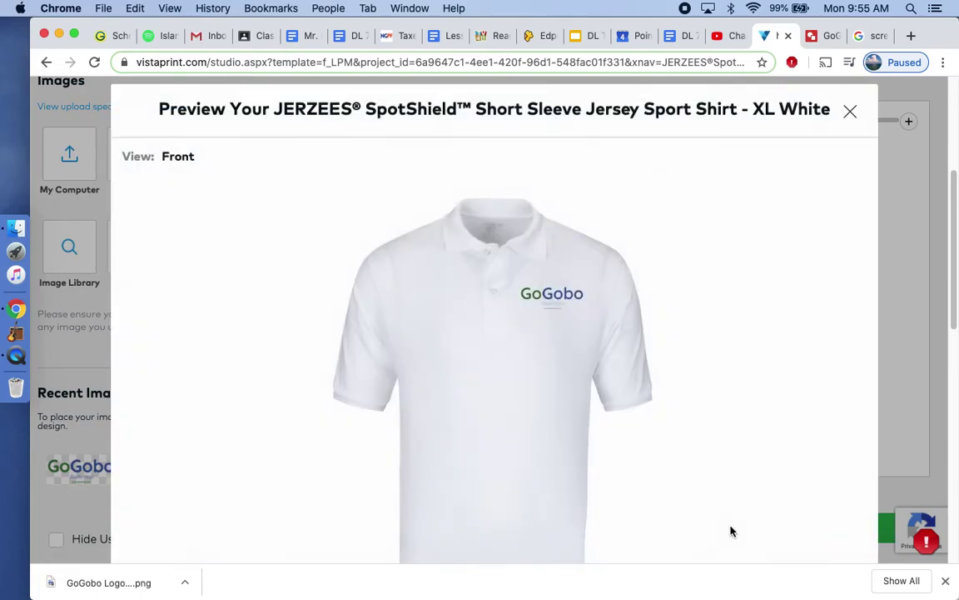
{"action": "scroll", "coordinate": [946, 304], "scroll_direction": "down", "scroll_amount": 3}
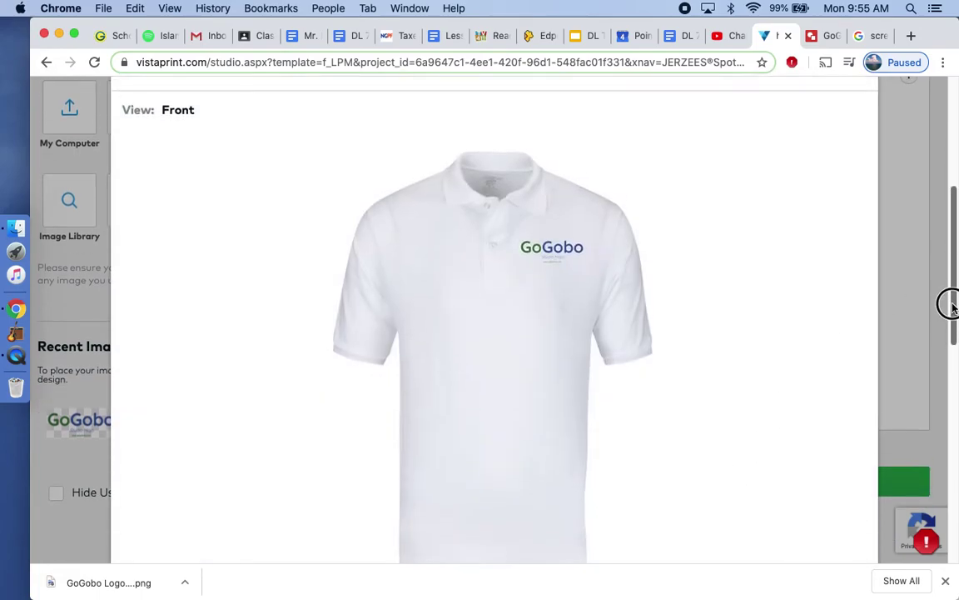
{"action": "mouse_move", "coordinate": [951, 322]}
{"action": "left_mouse_down"}
{"action": "mouse_move", "coordinate": [951, 346]}
{"action": "mouse_move", "coordinate": [949, 325]}
{"action": "left_mouse_up"}
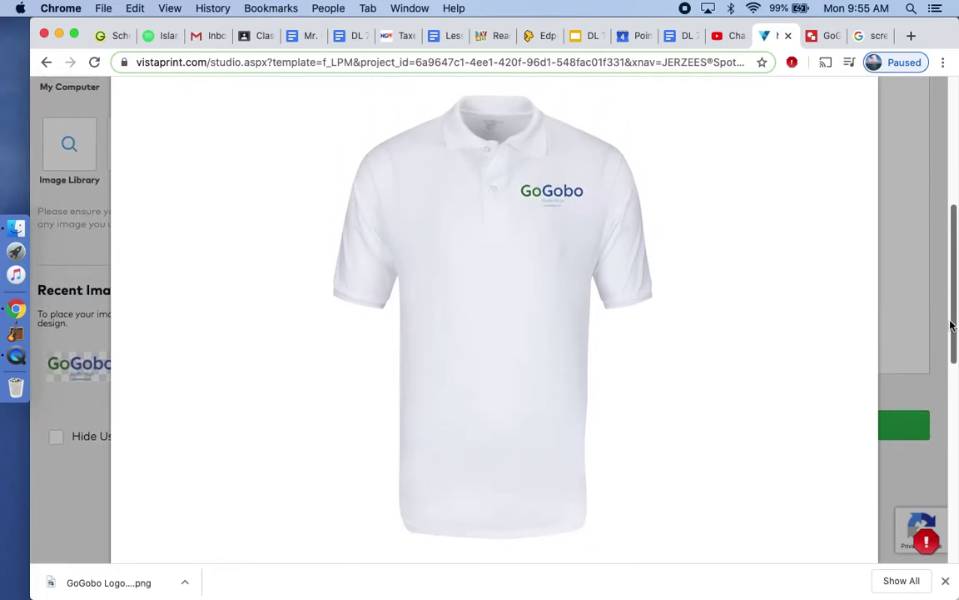
- Take a screenshot of the whole shirt in the preview, add it to Photos and finish with the screenshot
{"action": "key", "text": "super+shift+4"}
{"action": "left_click_drag", "start_coordinate": [312, 85], "coordinate": [669, 548]}
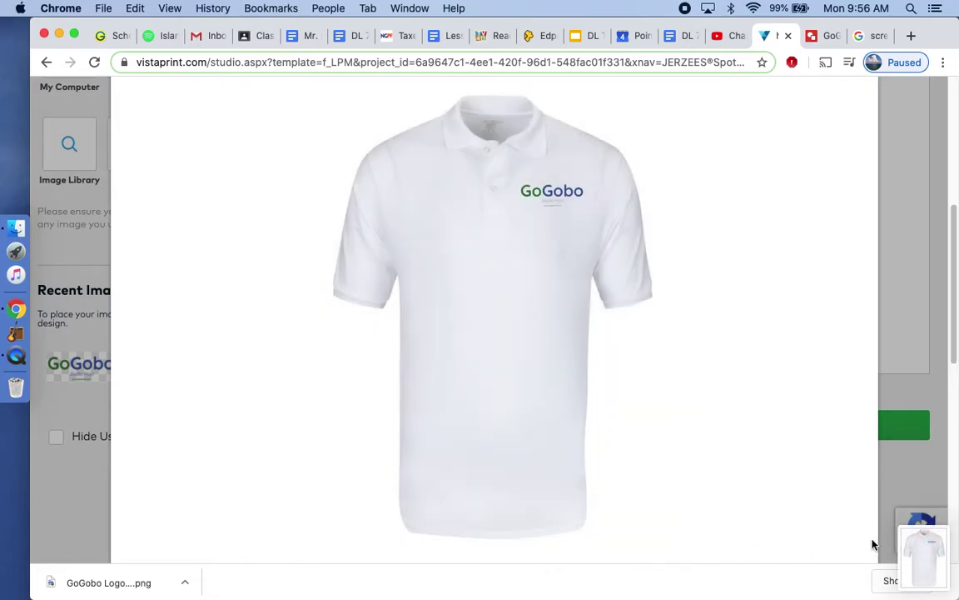
{"action": "left_click", "coordinate": [930, 557]}
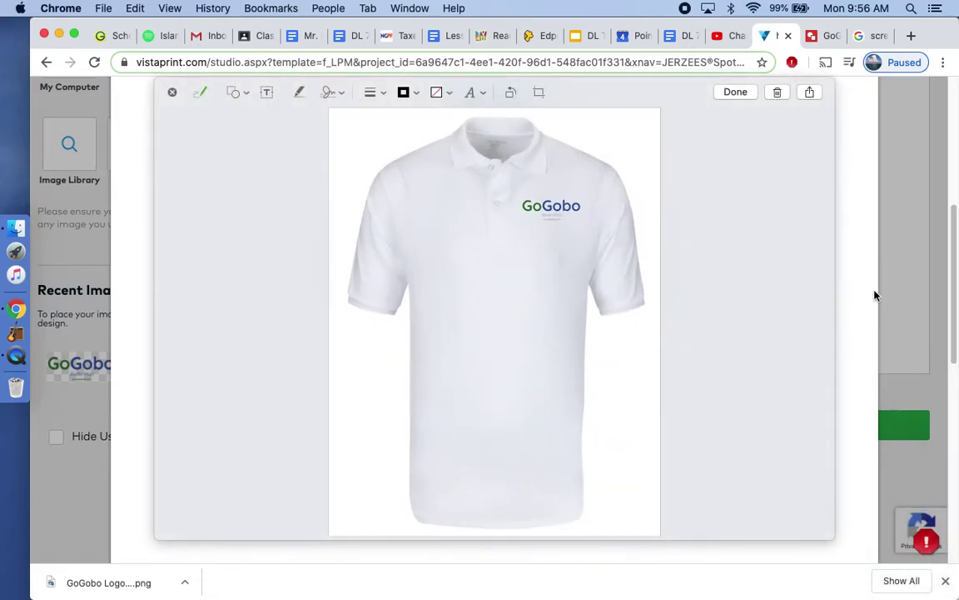
{"action": "left_click", "coordinate": [812, 93]}
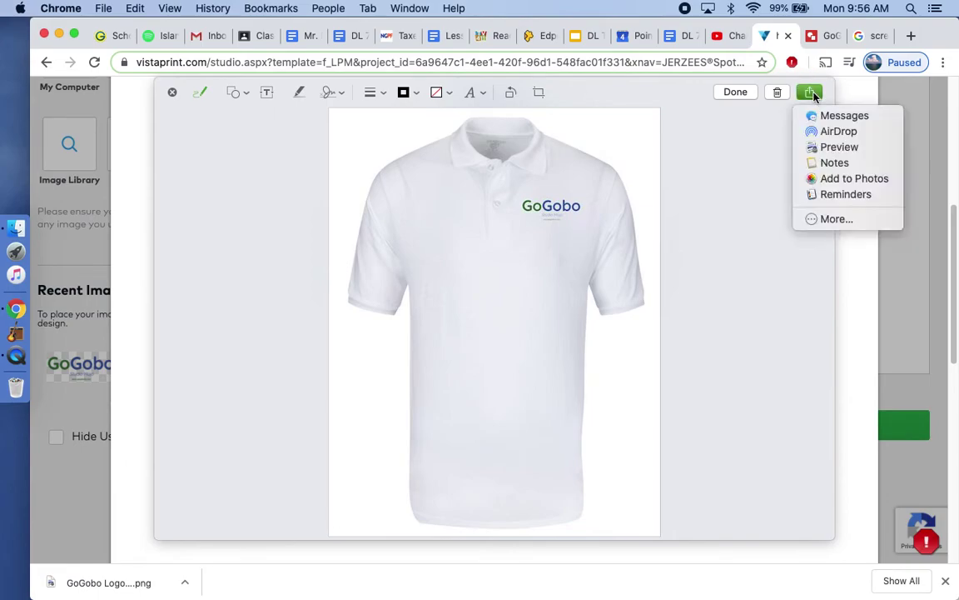
{"action": "left_click", "coordinate": [828, 179]}
{"action": "left_click", "coordinate": [725, 95]}
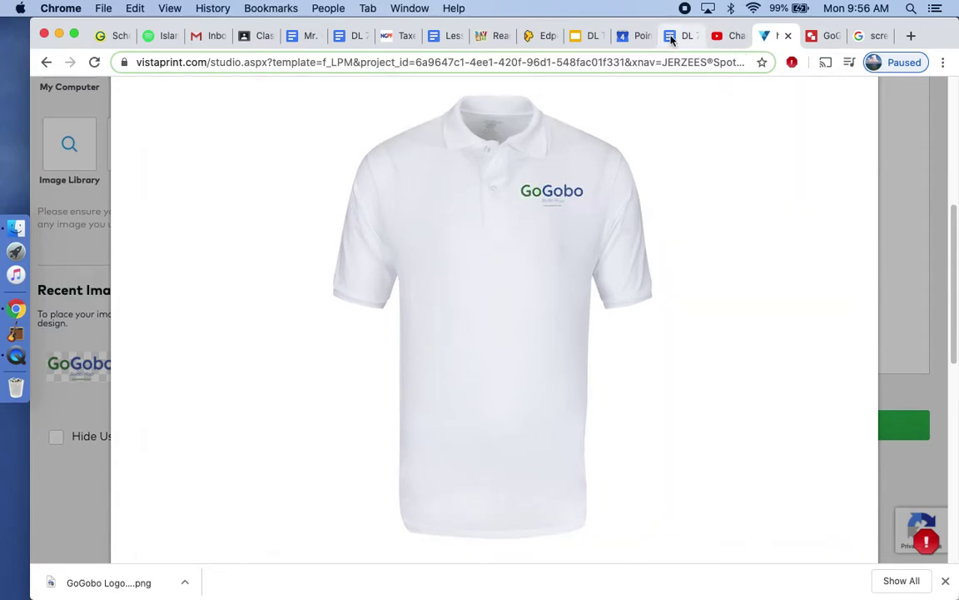
- In the Google Docs document "DL 7 Small Business Merchandise", insert the white shirt screenshot from the computer's Photos library after the black shirt image
{"action": "left_click", "coordinate": [350, 36]}
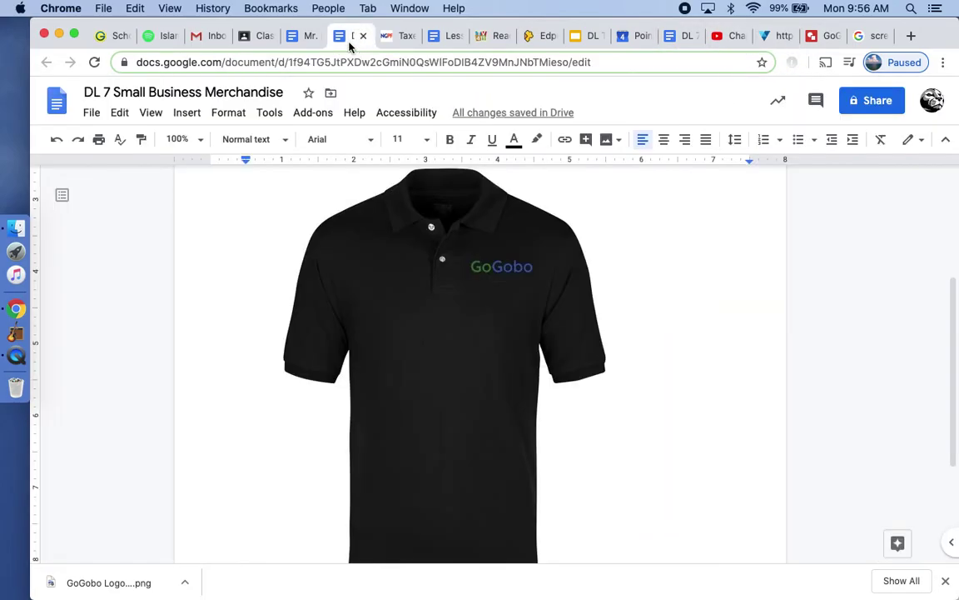
{"action": "left_click", "coordinate": [445, 298]}
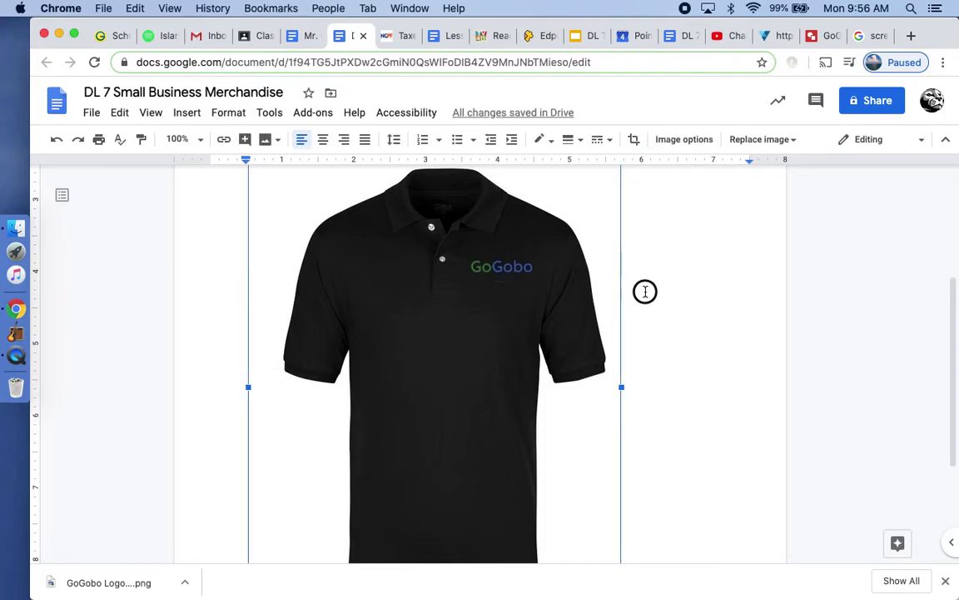
{"action": "left_click", "coordinate": [691, 287]}
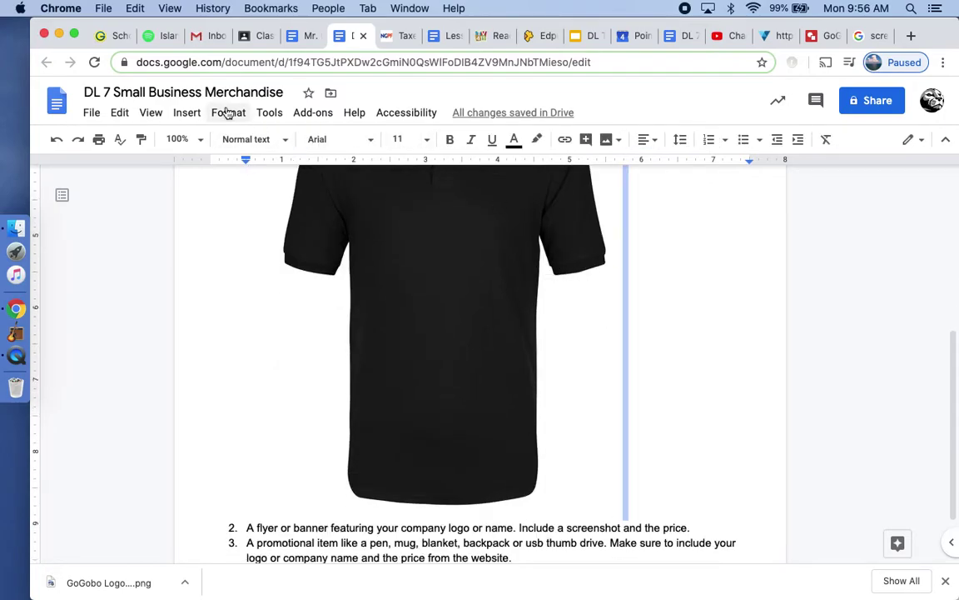
{"action": "left_click", "coordinate": [186, 112]}
{"action": "mouse_move", "coordinate": [211, 144]}
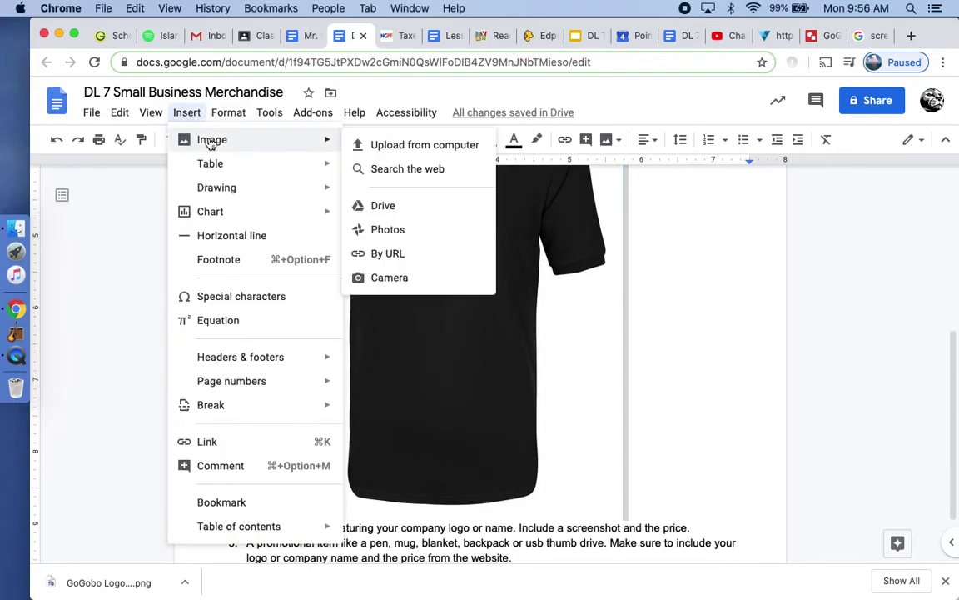
{"action": "left_click", "coordinate": [423, 145]}
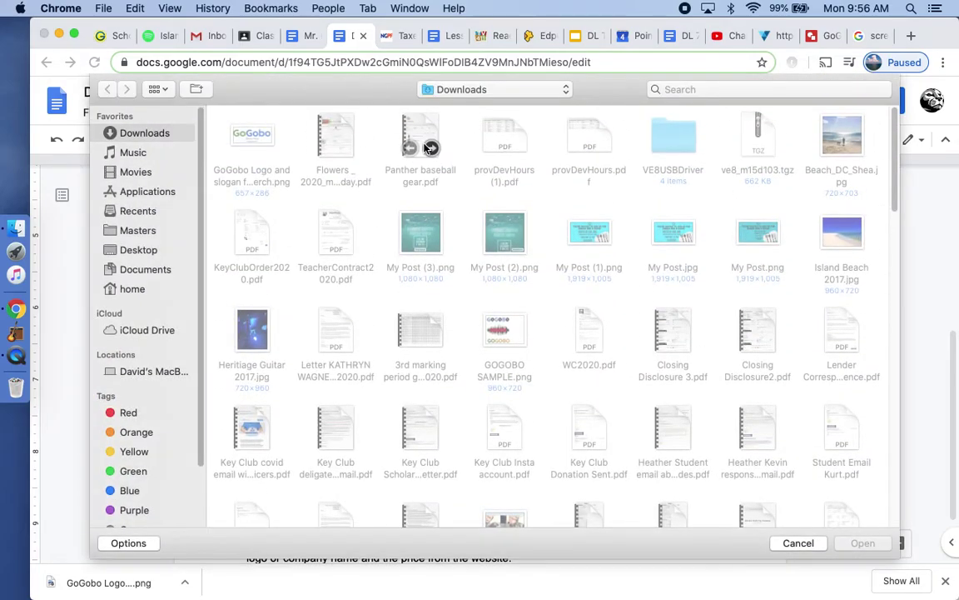
{"action": "scroll", "coordinate": [182, 281], "scroll_direction": "down", "scroll_amount": 3}
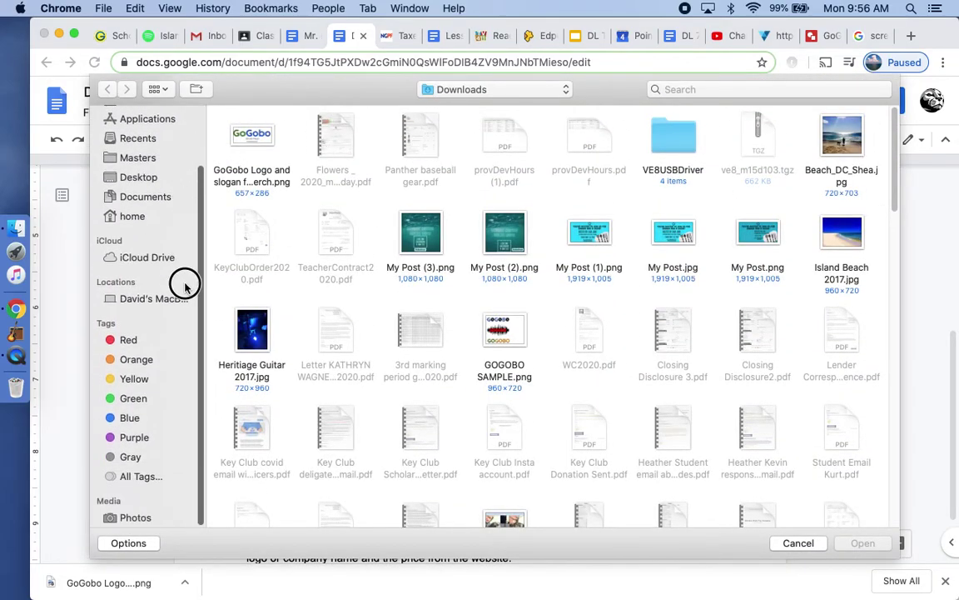
{"action": "left_click", "coordinate": [130, 516]}
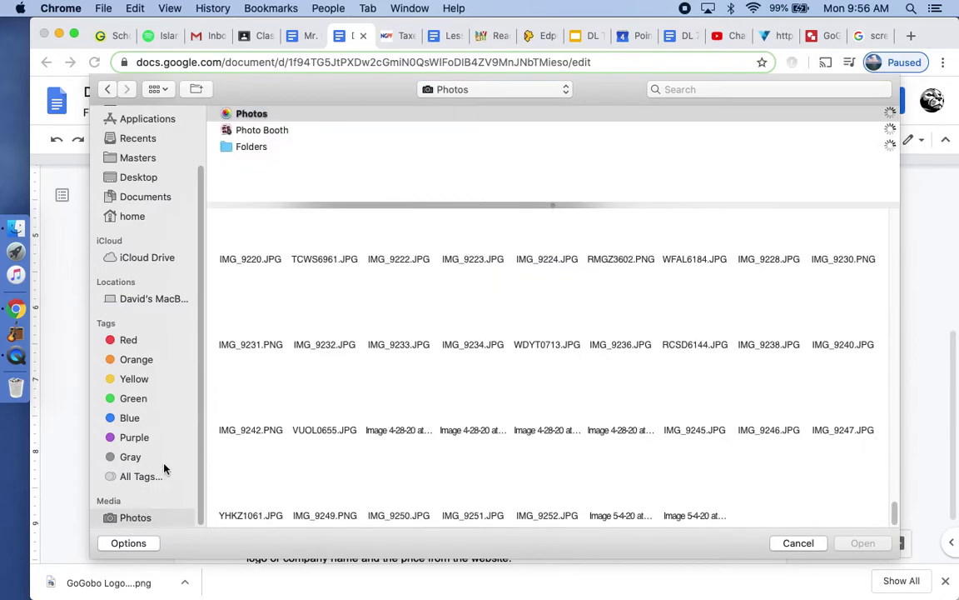
{"action": "left_click", "coordinate": [214, 114]}
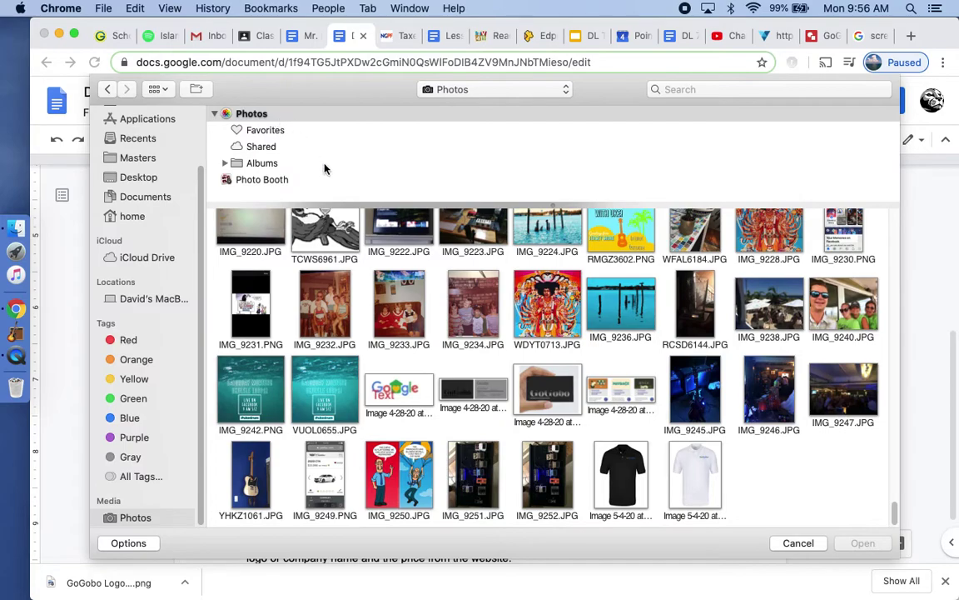
{"action": "left_click", "coordinate": [694, 475]}
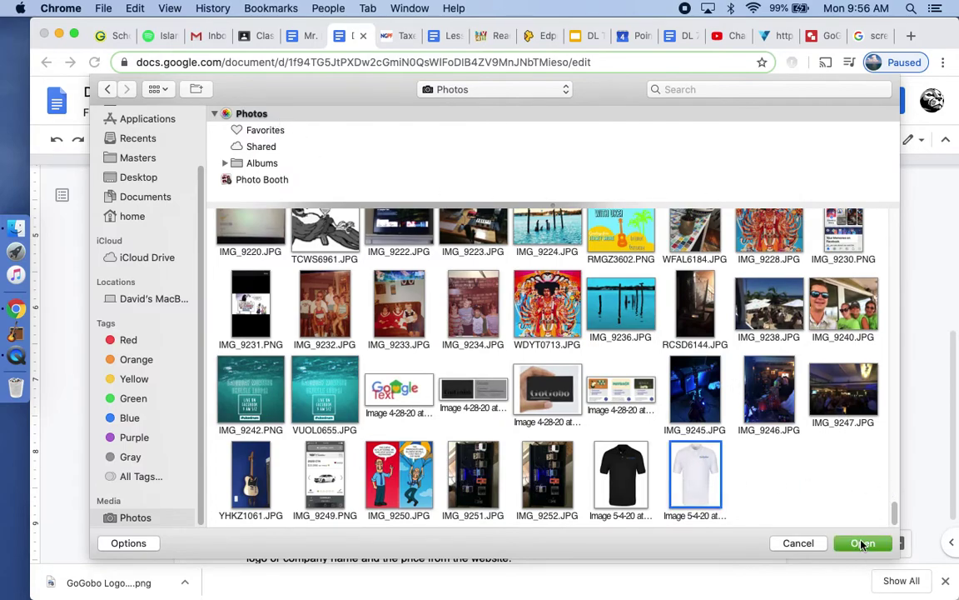
{"action": "left_click", "coordinate": [862, 543]}
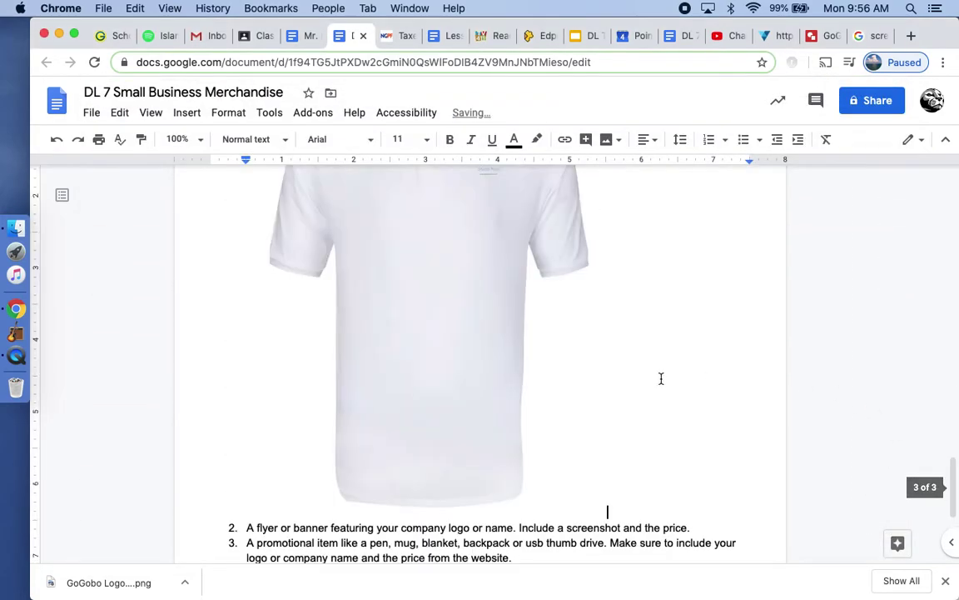
{"action": "mouse_move", "coordinate": [953, 477]}
{"action": "left_mouse_down"}
{"action": "mouse_move", "coordinate": [955, 424]}
{"action": "mouse_move", "coordinate": [955, 467]}
{"action": "left_mouse_up"}
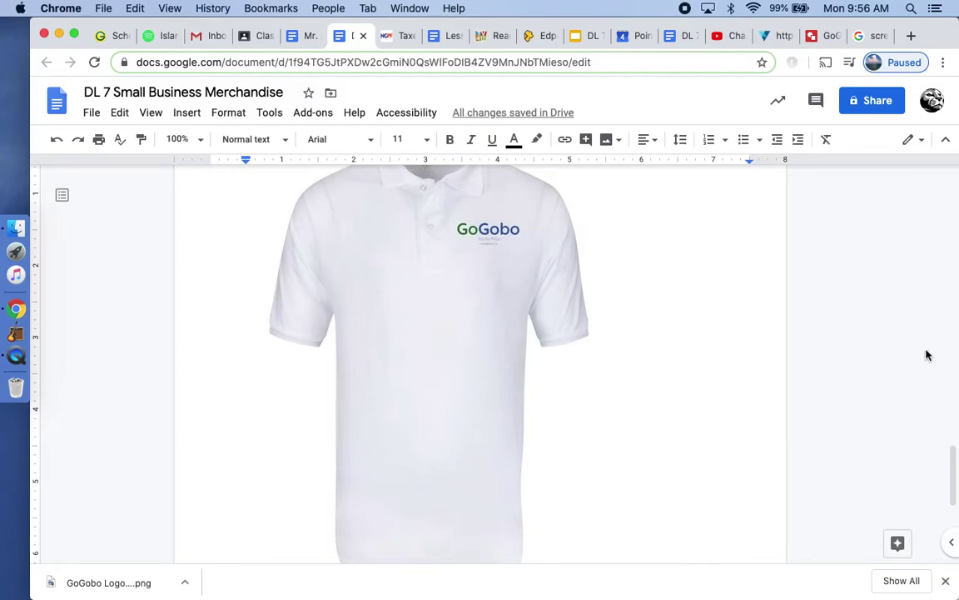
{"action": "mouse_move", "coordinate": [955, 464]}
{"action": "left_mouse_down"}
{"action": "mouse_move", "coordinate": [953, 495]}
{"action": "mouse_move", "coordinate": [954, 450]}
{"action": "mouse_move", "coordinate": [954, 474]}
{"action": "left_mouse_up"}
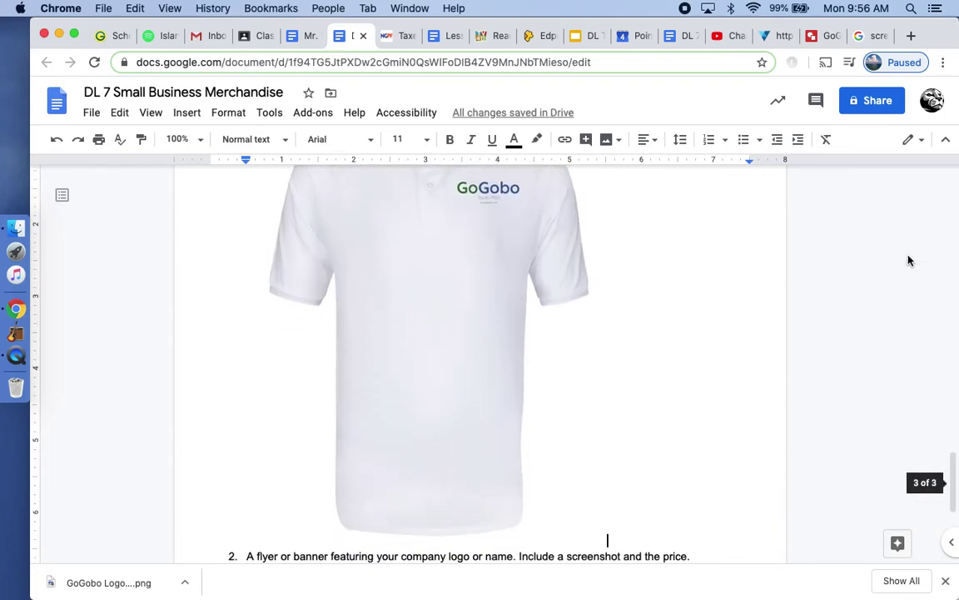
- Switch back to Vistaprint and close the shirt preview
{"action": "left_click", "coordinate": [782, 35]}
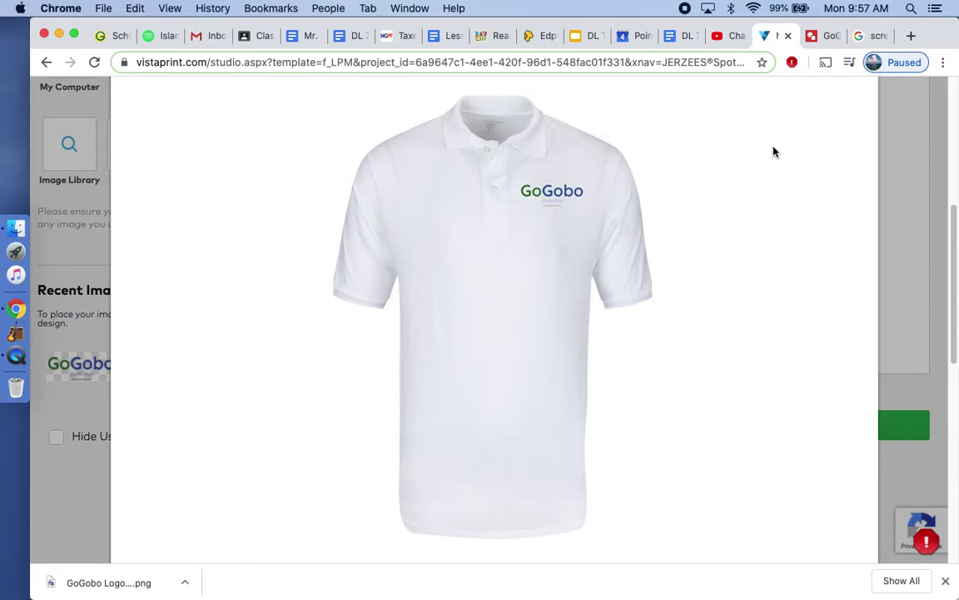
{"action": "left_click_drag", "start_coordinate": [951, 207], "coordinate": [883, 177]}
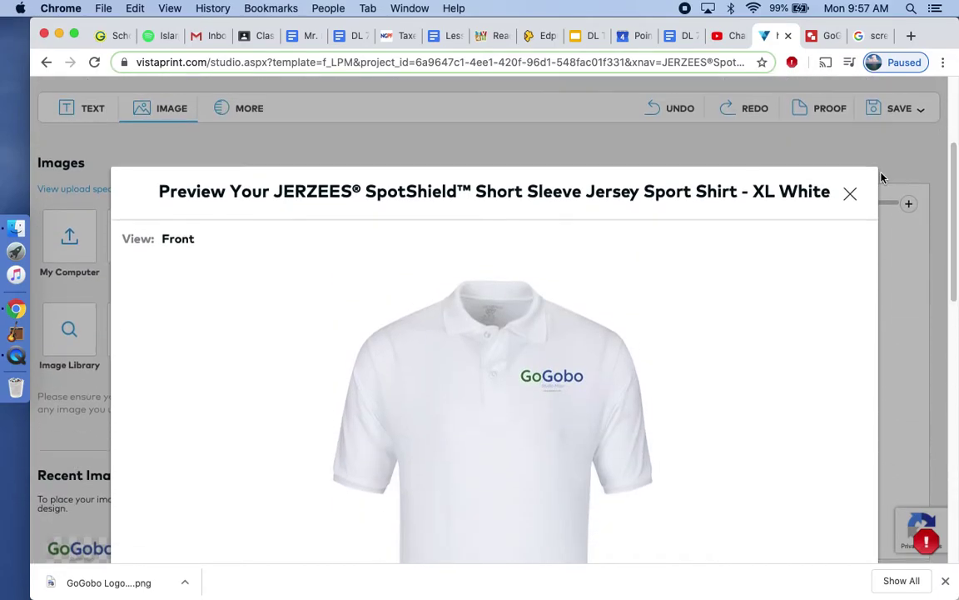
{"action": "left_click_drag", "start_coordinate": [953, 200], "coordinate": [849, 198]}
{"action": "left_click", "coordinate": [849, 201]}
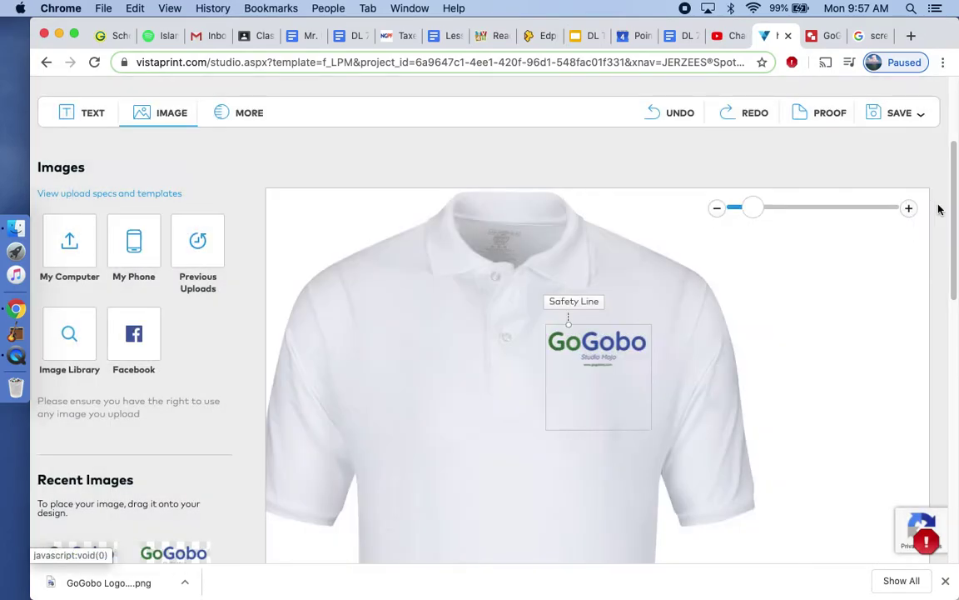
- Continue to the design review, approve the shirt design and proceed to the quantity selection
{"action": "left_click_drag", "start_coordinate": [953, 209], "coordinate": [951, 289]}
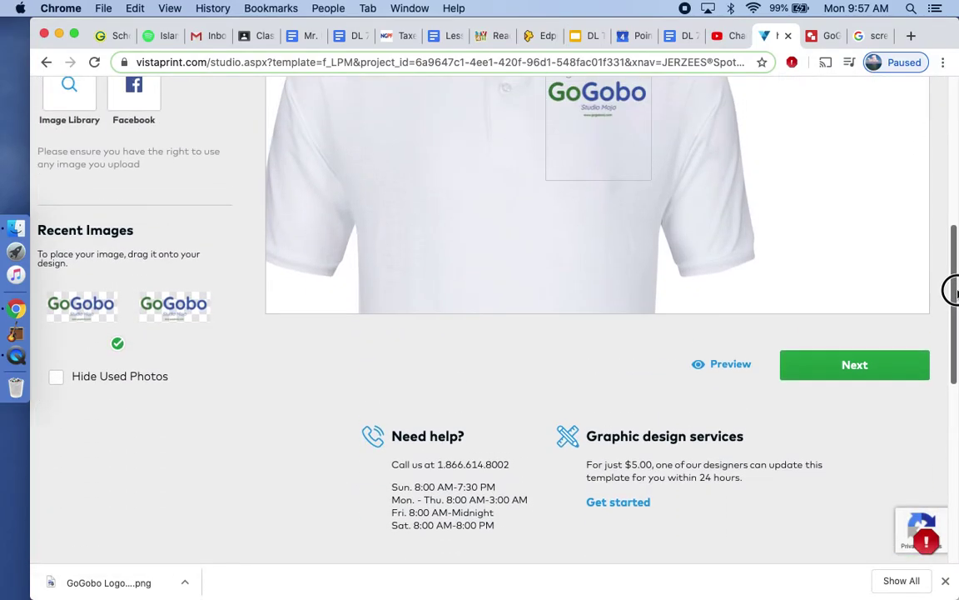
{"action": "left_click", "coordinate": [879, 362]}
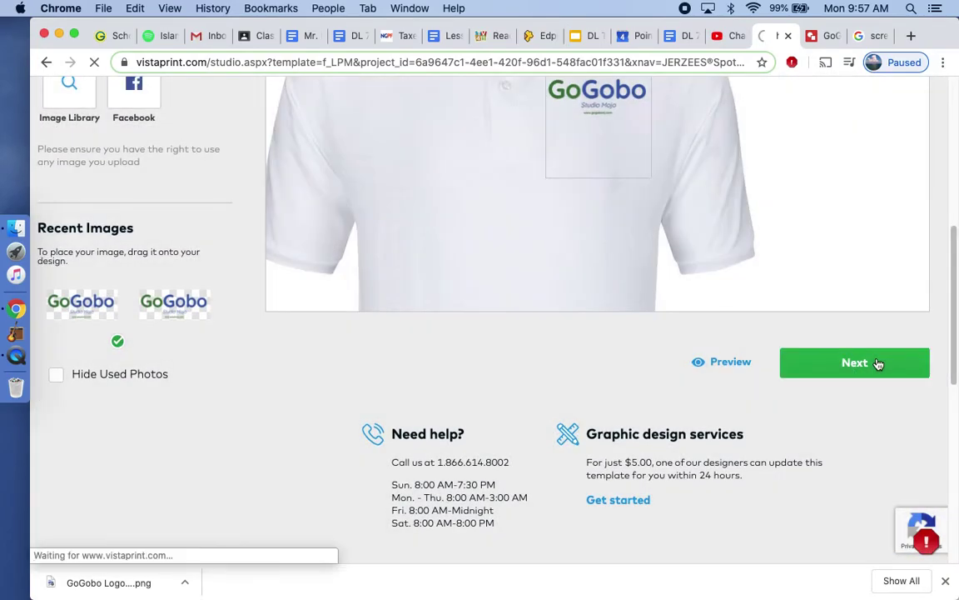
{"action": "scroll", "coordinate": [879, 364], "scroll_direction": "down", "scroll_amount": 3}
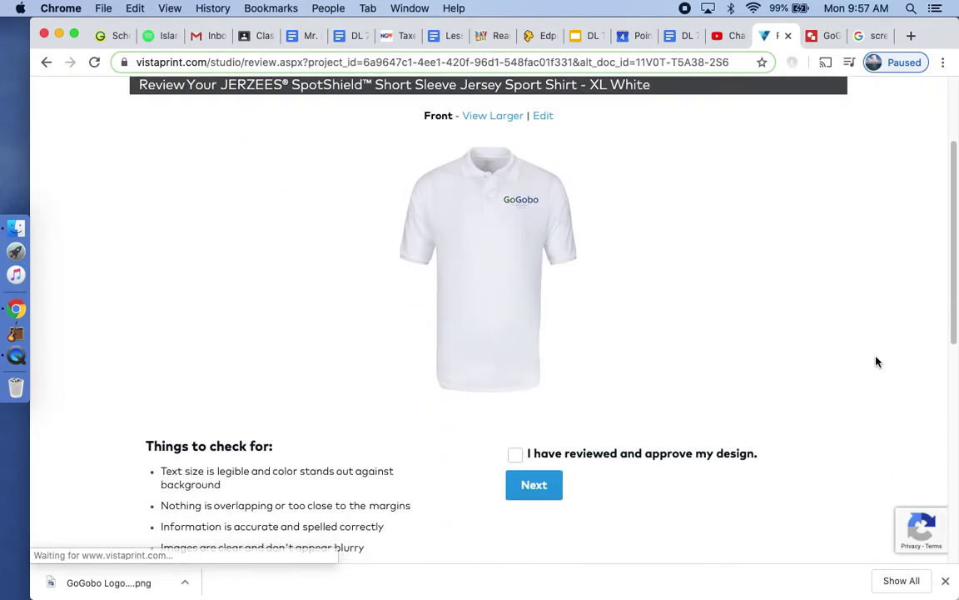
{"action": "left_click", "coordinate": [515, 454]}
{"action": "left_click", "coordinate": [537, 486]}
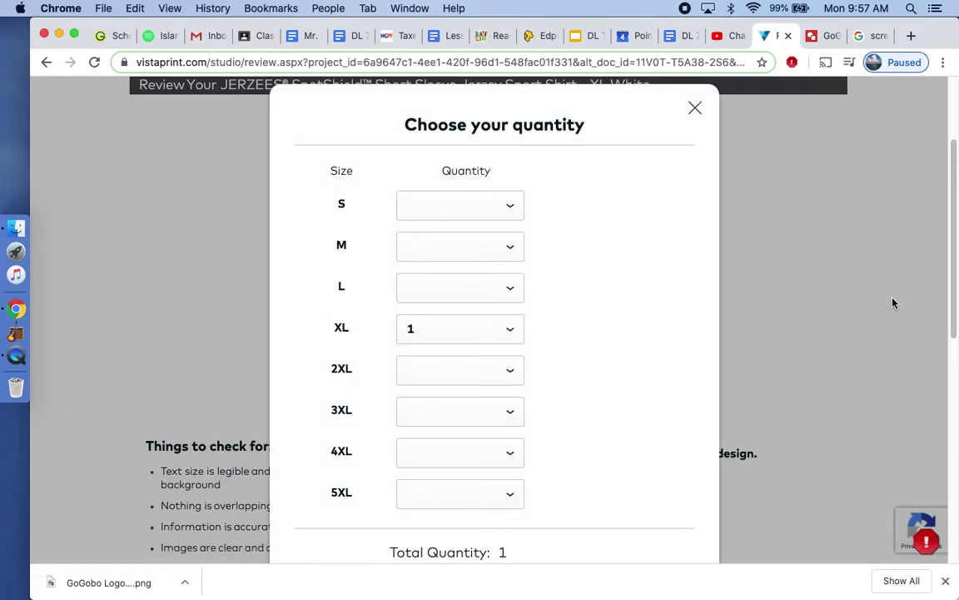
{"action": "left_click_drag", "start_coordinate": [956, 260], "coordinate": [952, 235]}
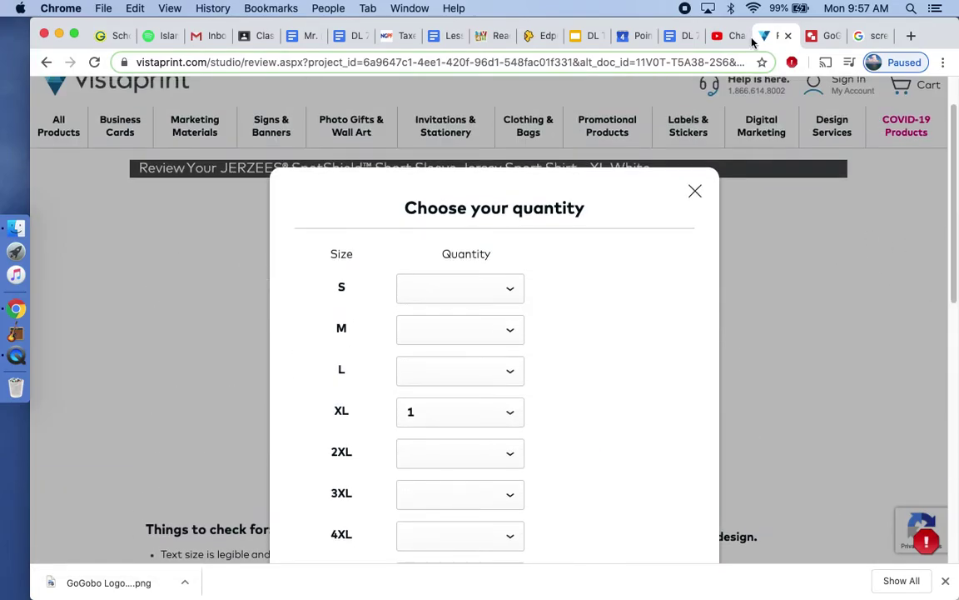
- Switch to the merchandise document in Google Docs and add the text "$26.99 for 1 shirt." after the white shirt image
{"action": "left_click", "coordinate": [678, 36]}
{"action": "left_click", "coordinate": [348, 36]}
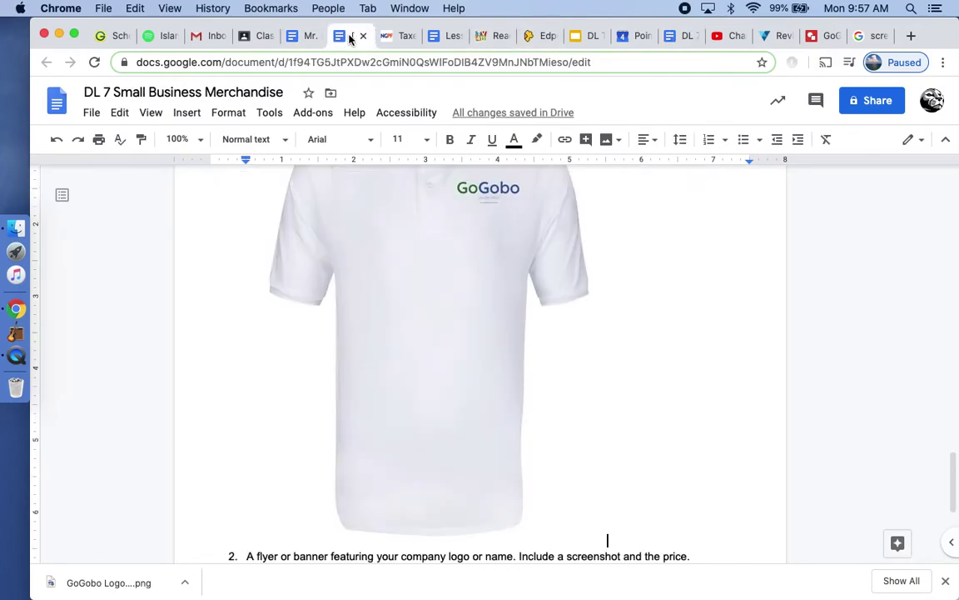
{"action": "type", "text": "$26.99 for 1 shirt."}
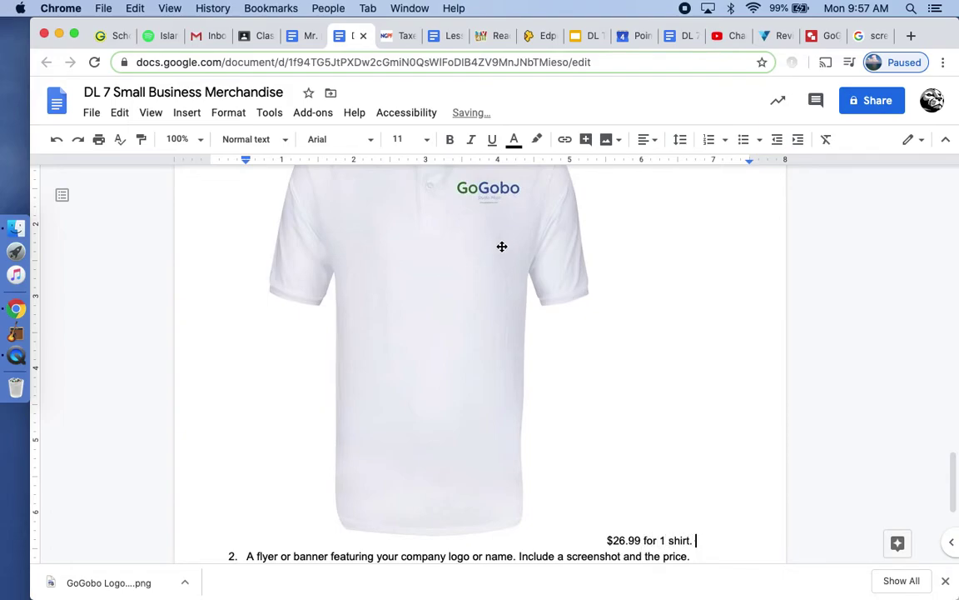
- Return to Vistaprint and close the quantity selection to get back to the shirt review
{"action": "left_click", "coordinate": [774, 37]}
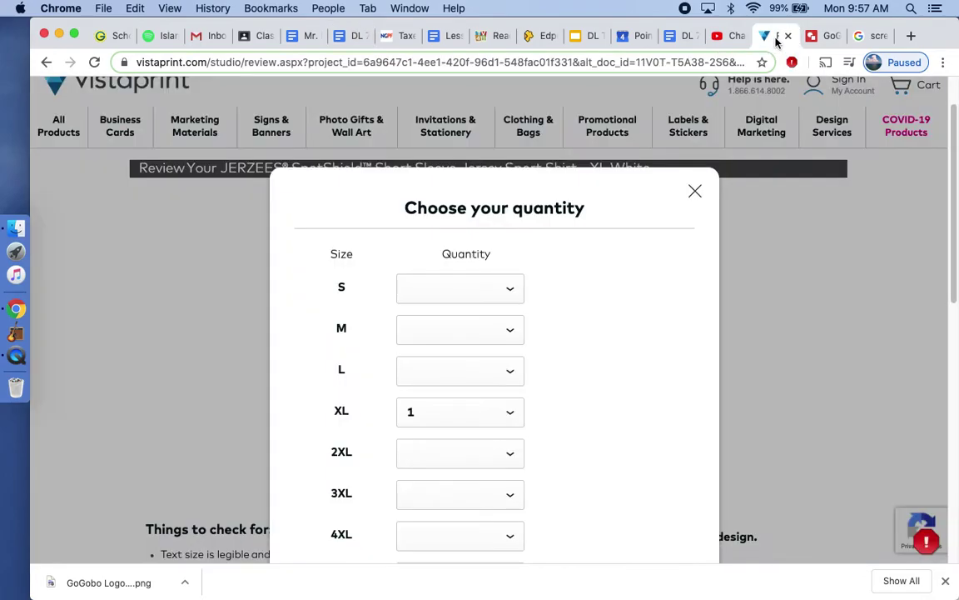
{"action": "left_click", "coordinate": [693, 191]}
{"action": "scroll", "coordinate": [691, 158], "scroll_direction": "down", "scroll_amount": 2}
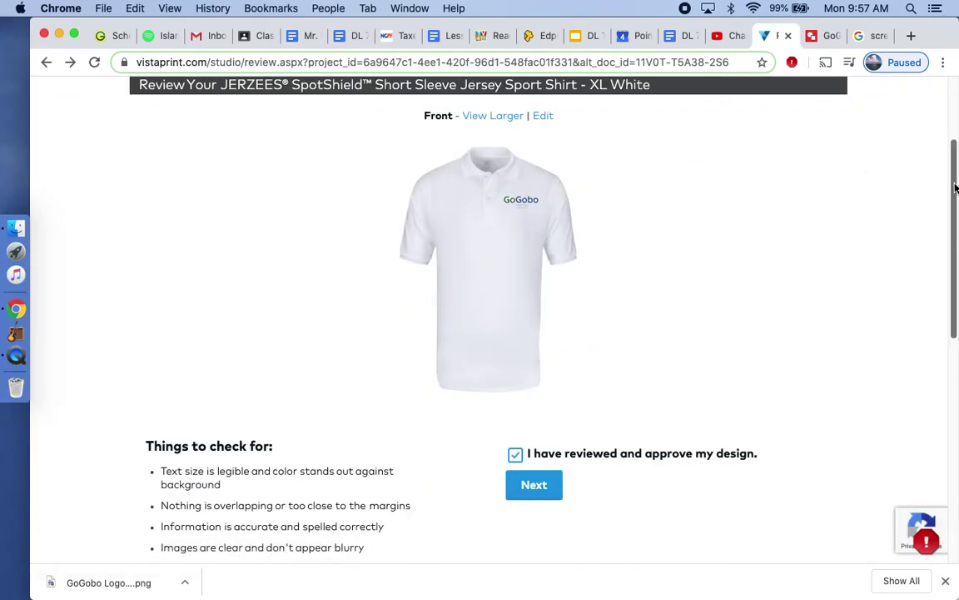
- Look through the business cards, signs and banners, marketing materials and promotional products categories for further merchandise
{"action": "scroll", "coordinate": [956, 189], "scroll_direction": "up", "scroll_amount": 5}
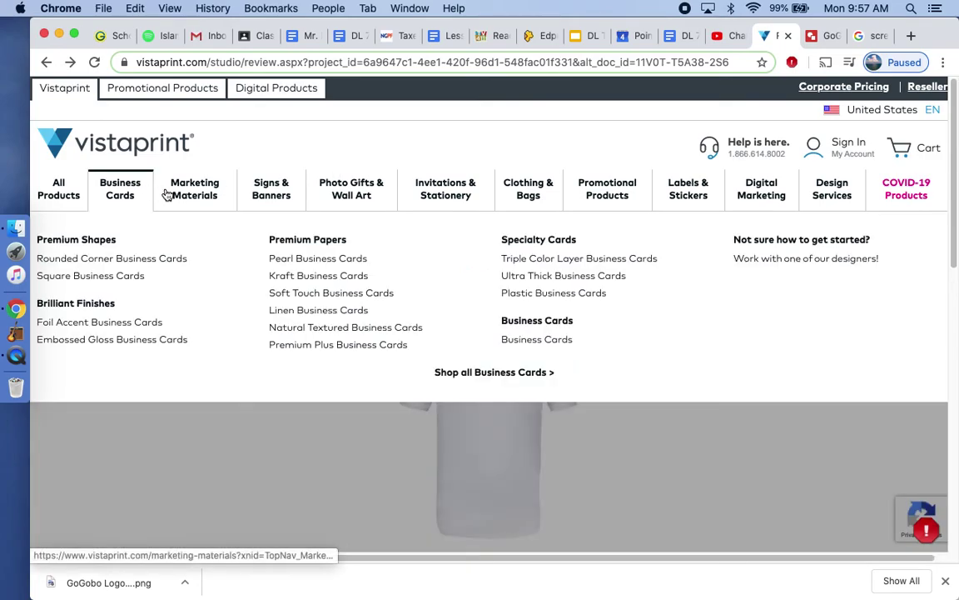
{"action": "mouse_move", "coordinate": [265, 198]}
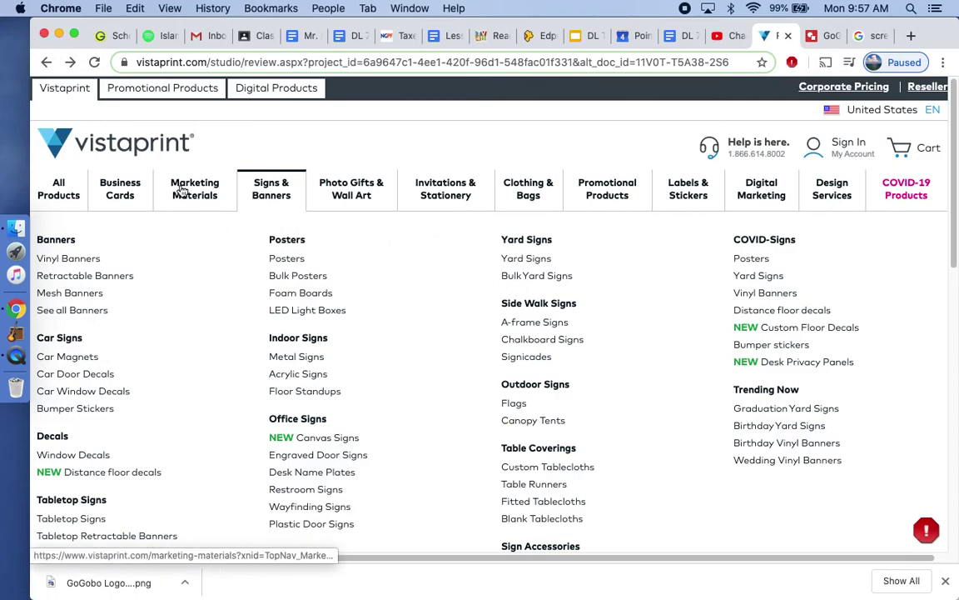
{"action": "mouse_move", "coordinate": [186, 208]}
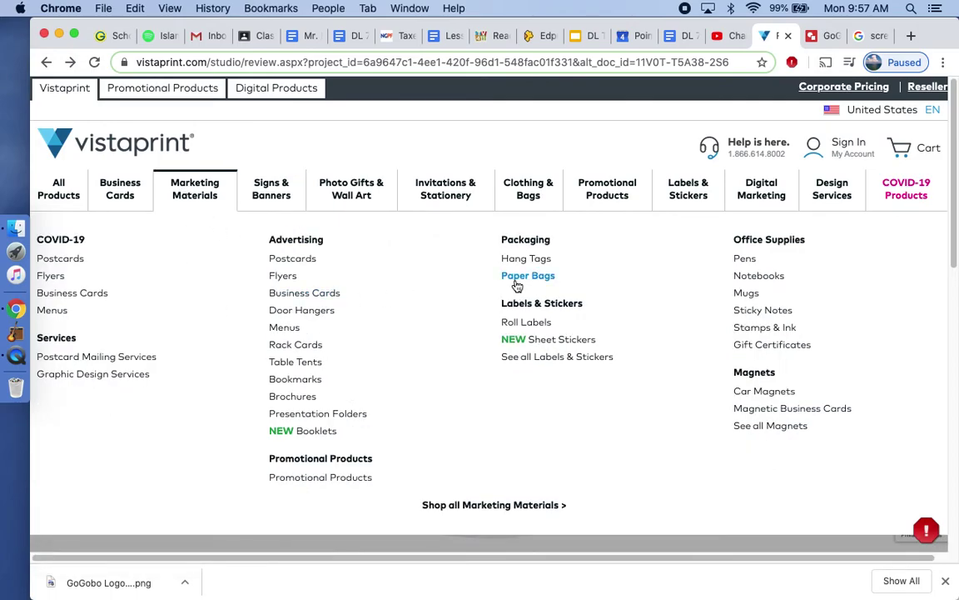
{"action": "mouse_move", "coordinate": [613, 199]}
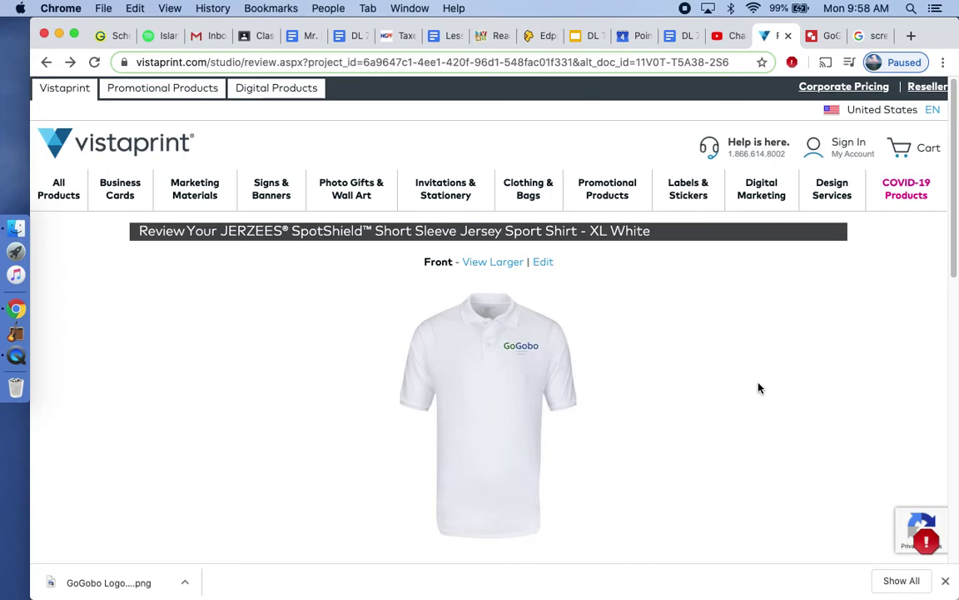
{"action": "left_click_drag", "start_coordinate": [954, 252], "coordinate": [956, 293]}
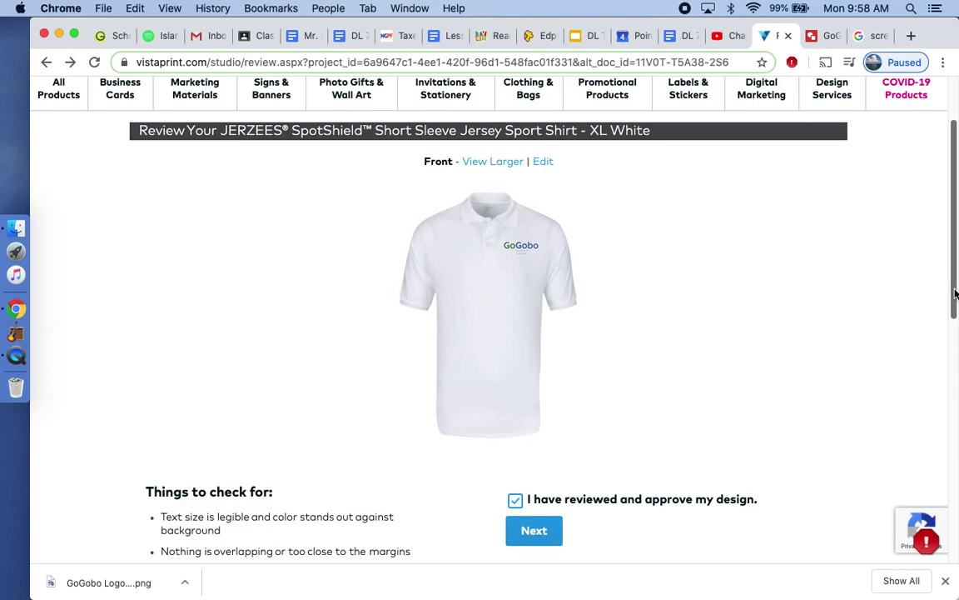